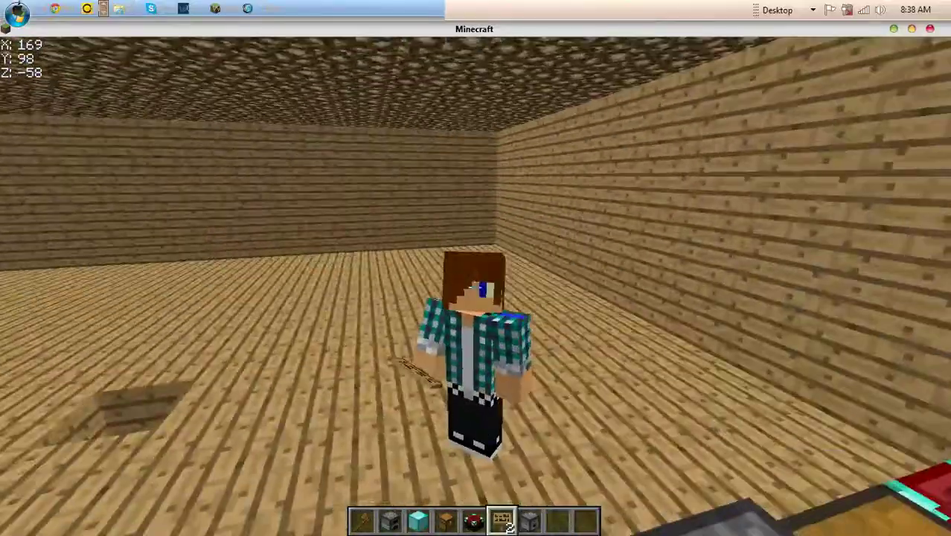
# Return to first-person view, approach the chest and place a [Private] sign on its front.
pyautogui.press('F5')
pyautogui.scroll(-2, 474, 285)
pyautogui.scroll(2, 474, 287)
pyautogui.press('F5')
pyautogui.press('F5')
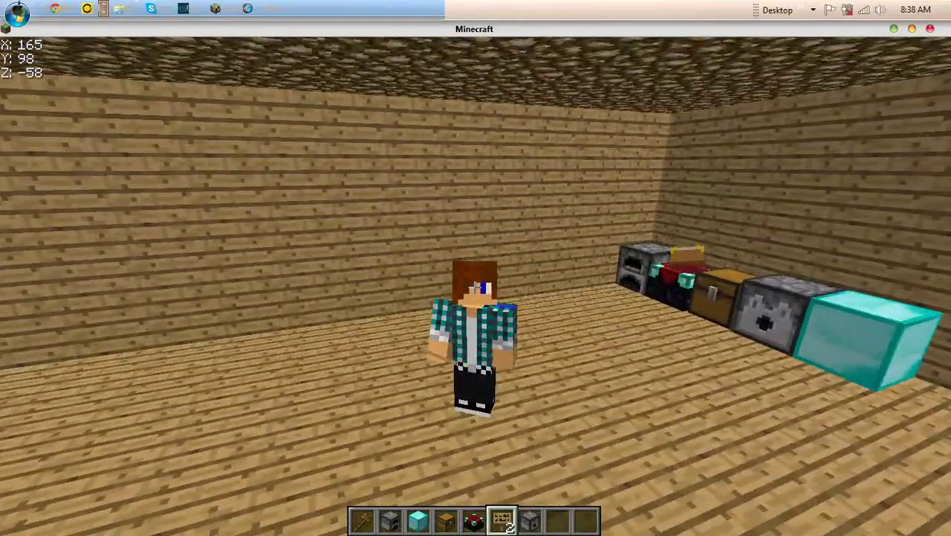
pyautogui.press('F5')
pyautogui.press('w')
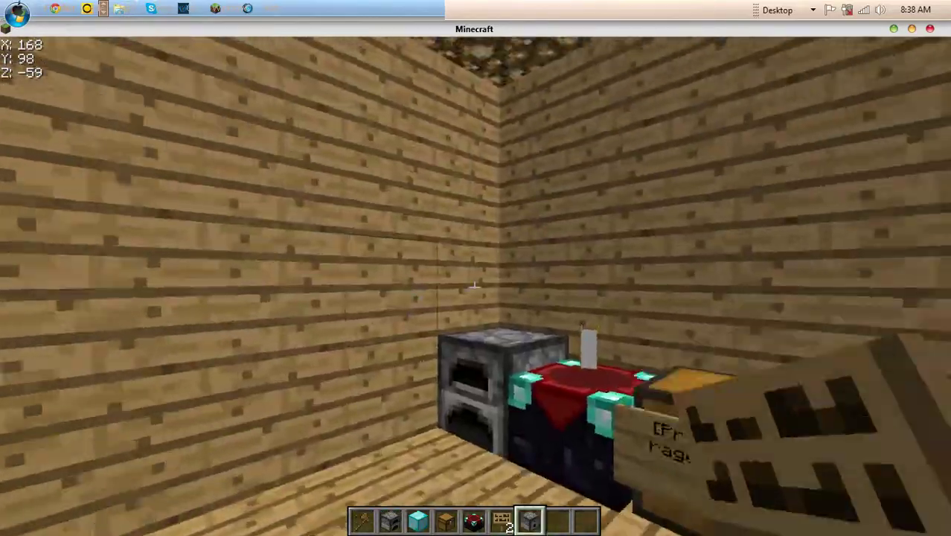
pyautogui.rightClick(475, 287)
# Open the signed chest to confirm the owner still has access, then back away.
pyautogui.press('7')
pyautogui.press('w')
pyautogui.rightClick(474, 286)
pyautogui.press('Escape')
pyautogui.press('s')
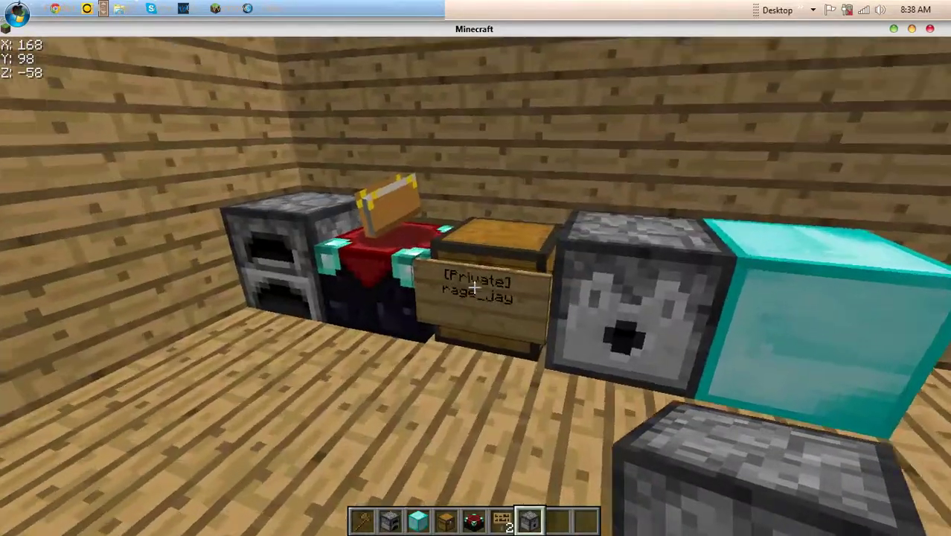
# Break the sign off the chest and check that the chest now opens unlocked.
pyautogui.click(475, 287)
pyautogui.press('w')
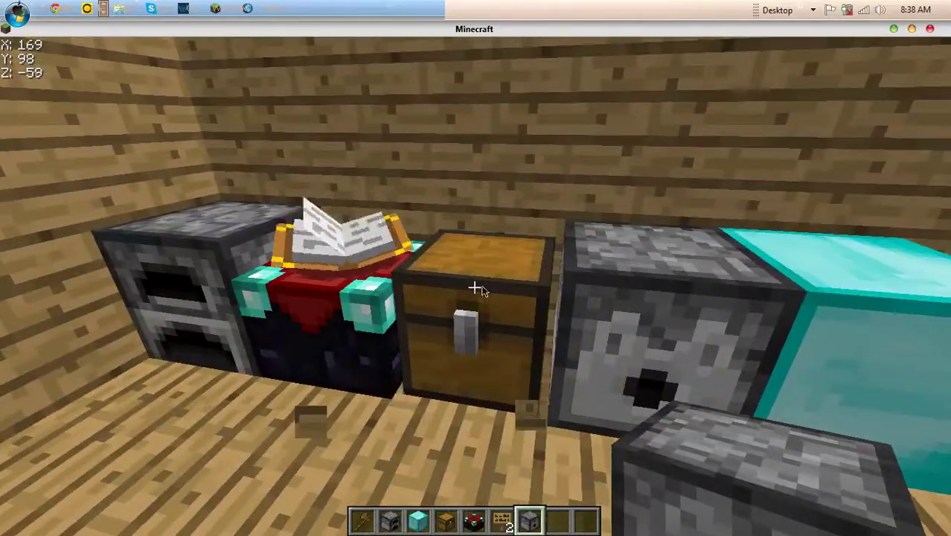
pyautogui.rightClick(474, 287)
pyautogui.press('Escape')
pyautogui.press('s')
pyautogui.scroll(1, 475, 286)
pyautogui.press('s')
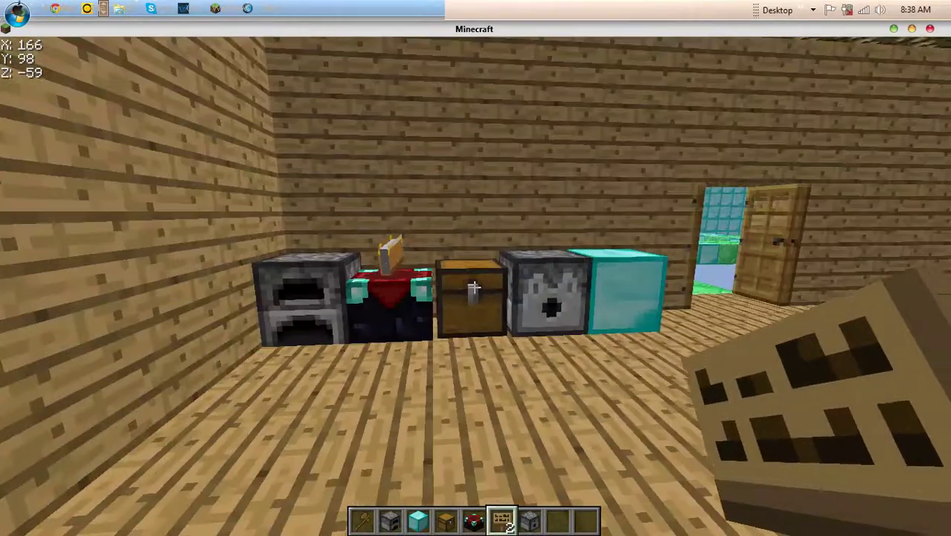
# Place a new sign on the chest front and confirm its text.
pyautogui.press('w')
pyautogui.rightClick(474, 286)
pyautogui.write('S')
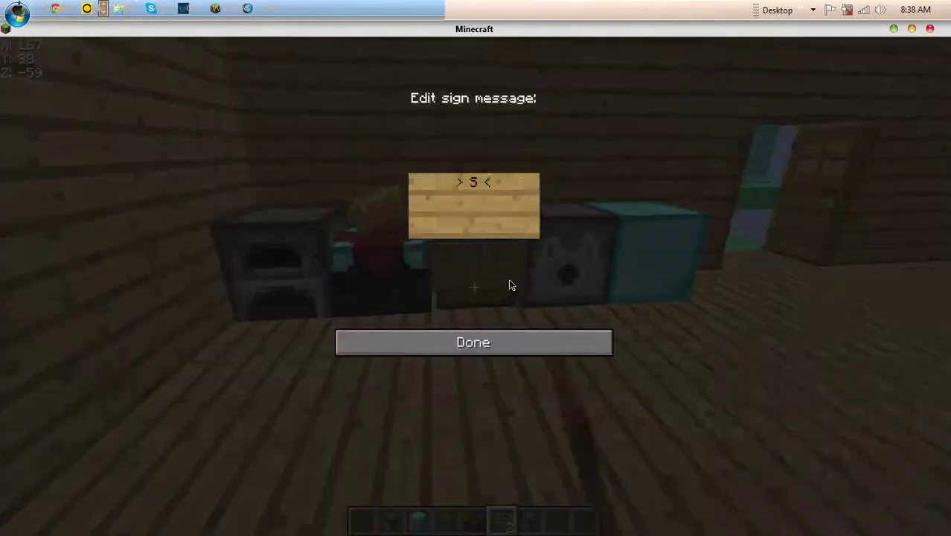
pyautogui.click(528, 344)
# Place a [Private] sign on the furnace and open it to confirm the owner's access.
pyautogui.press('w')
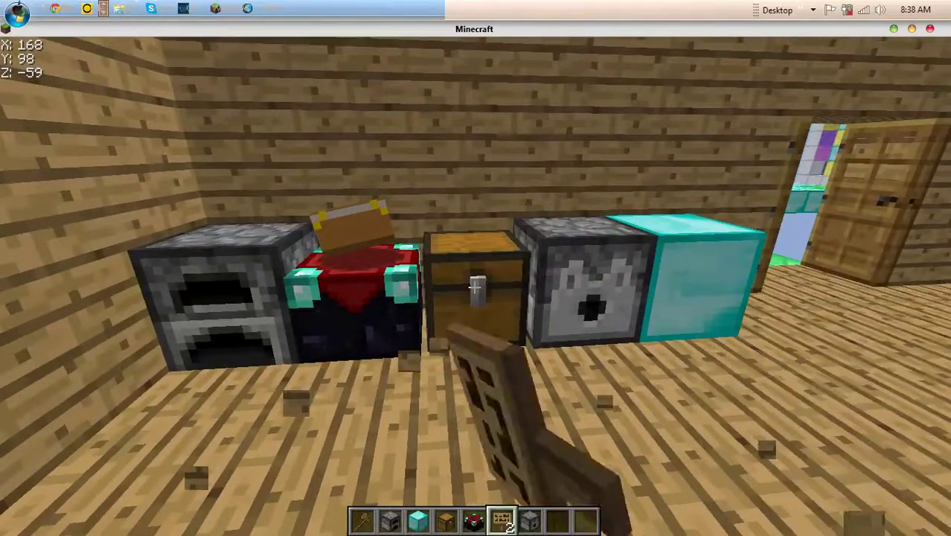
pyautogui.press('s')
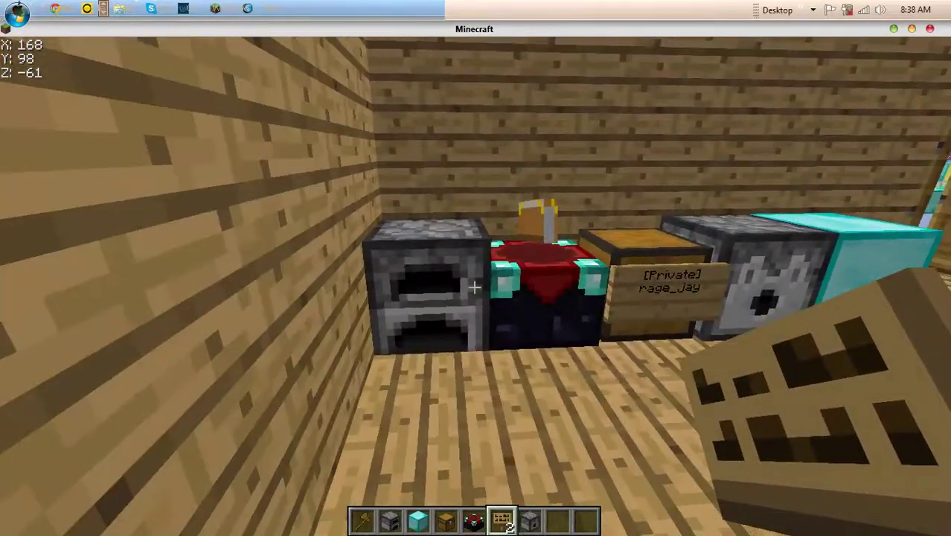
pyautogui.press('w')
pyautogui.press('w')
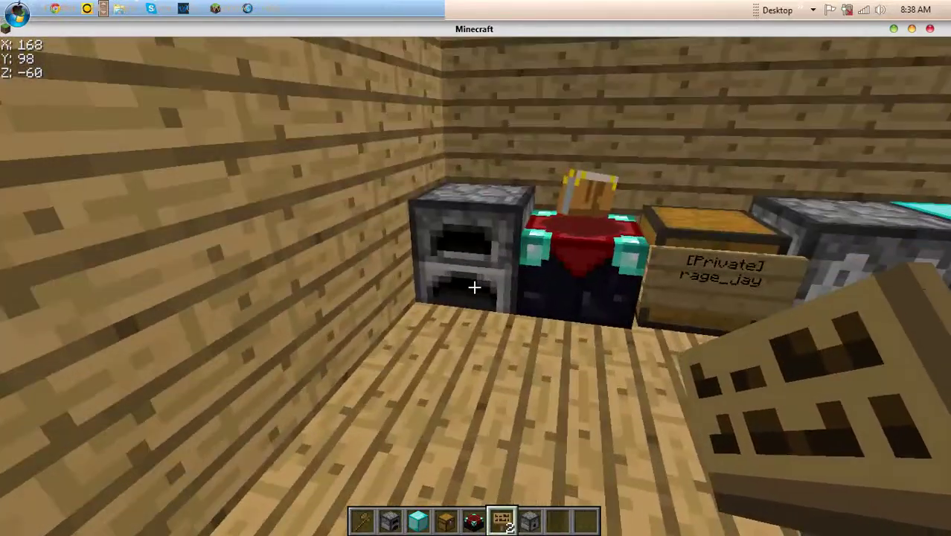
pyautogui.rightClick(471, 287)
pyautogui.press('s')
pyautogui.rightClick(471, 288)
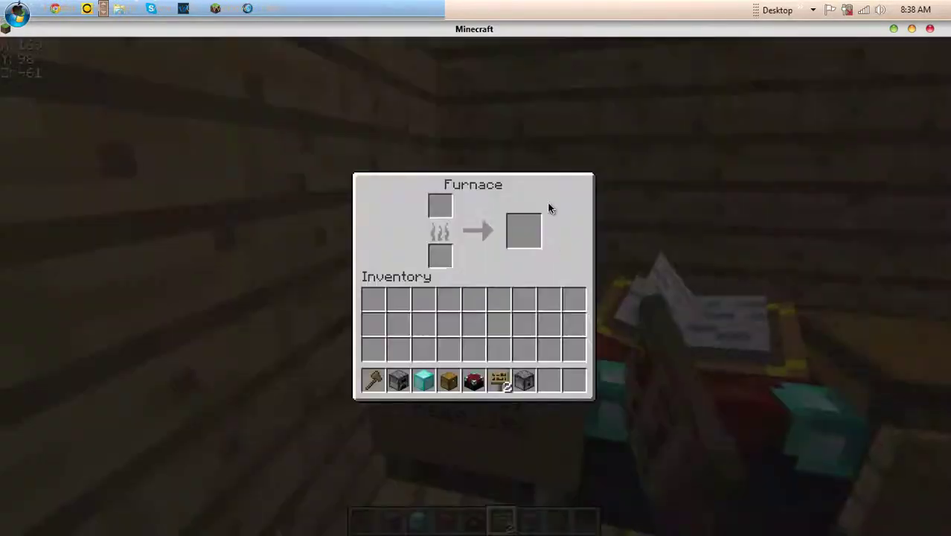
pyautogui.press('Escape')
pyautogui.press('s')
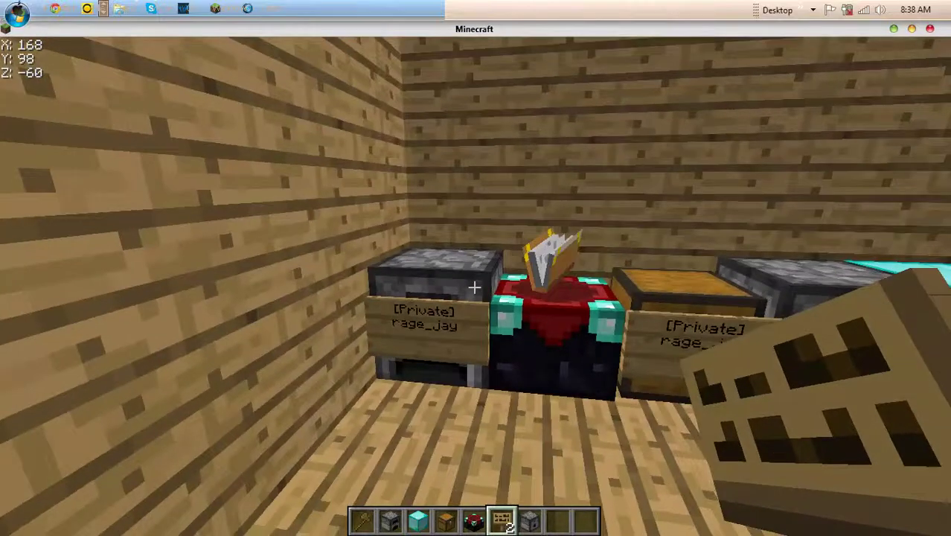
# Put a [Private] sign on the diamond block plus a second sign reading [More Users] / [Everyone].
pyautogui.press('w')
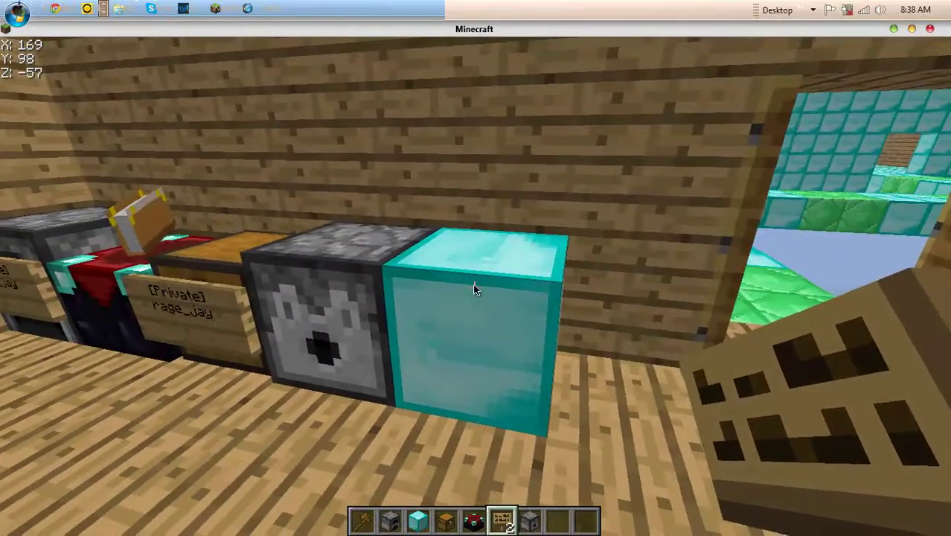
pyautogui.rightClick(474, 286)
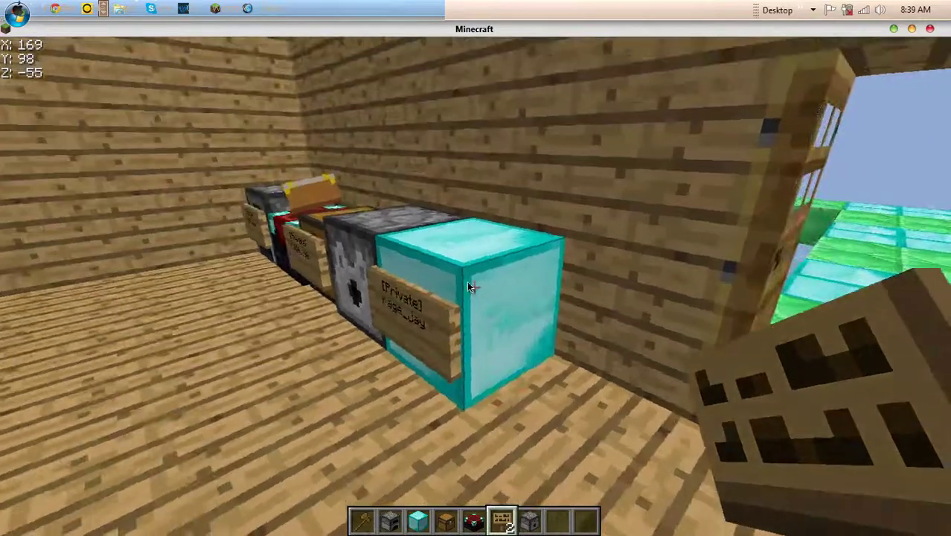
pyautogui.rightClick(474, 287)
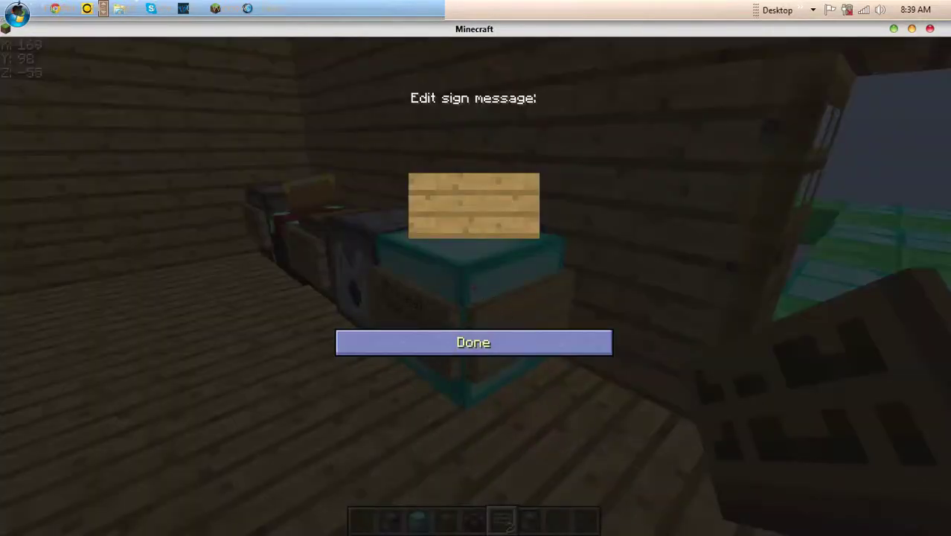
pyautogui.write('[More Users]')
pyautogui.press('Return')
pyautogui.write('[Everyone]')
pyautogui.press('Escape')
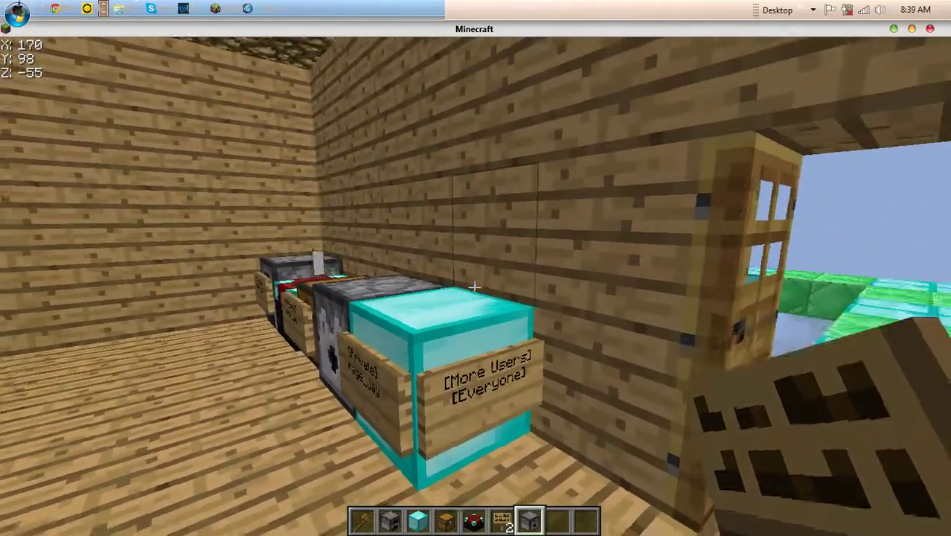
# Use /lockette to put another player's name on line 2 of the [More Users] sign, then inspect both signs.
pyautogui.scroll(-1, 474, 287)
pyautogui.rightClick(474, 287)
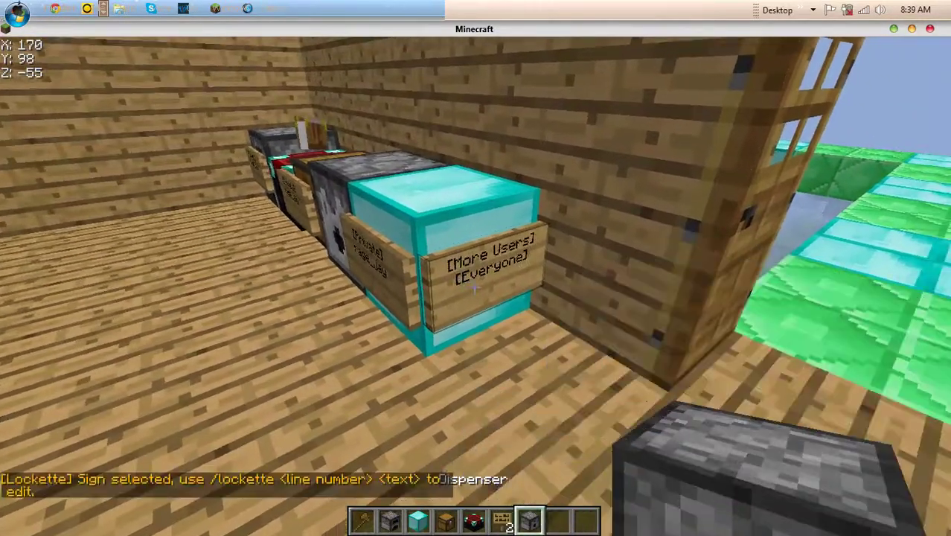
pyautogui.write('/lockette 2 master_randy')
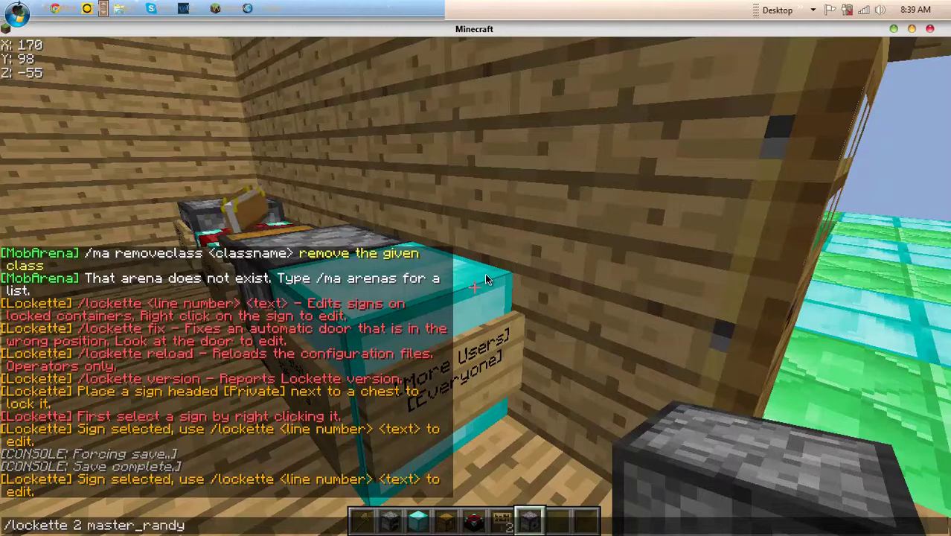
pyautogui.press('Return')
pyautogui.press('s')
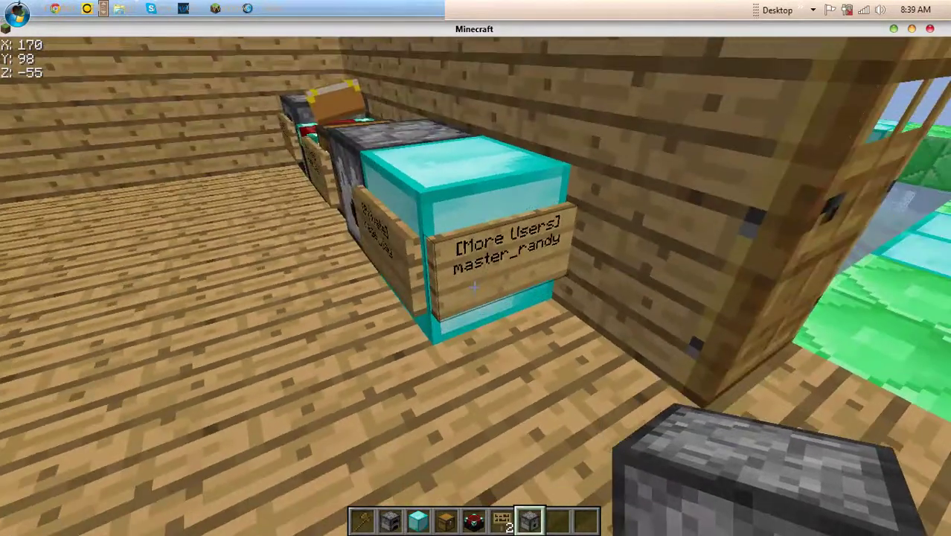
pyautogui.press('a')
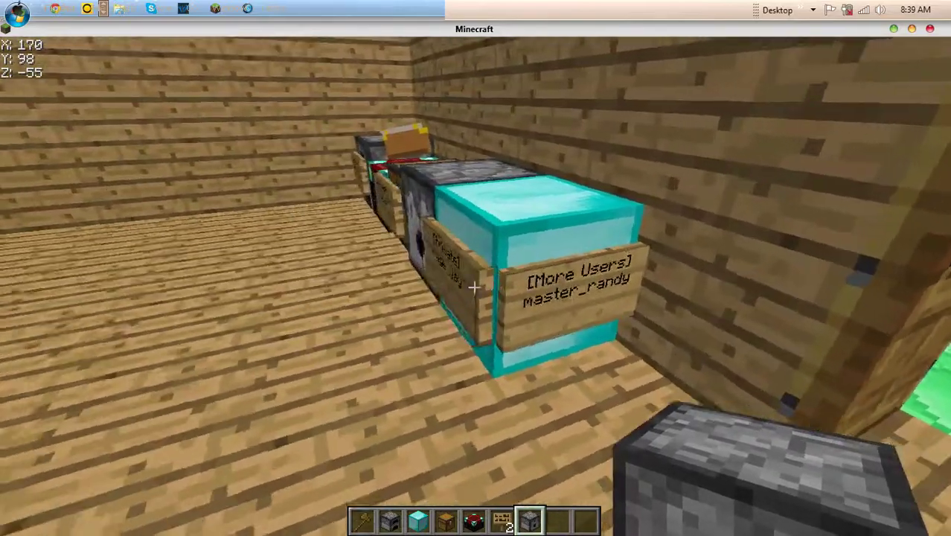
pyautogui.press('d')
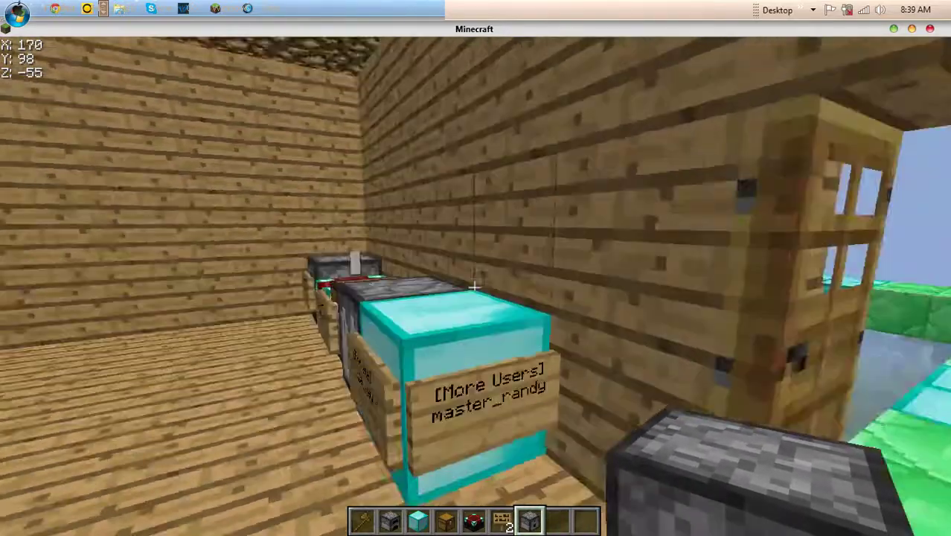
pyautogui.scroll(-1, 474, 286)
# Break the diamond block and set line 2 of the chest's [More Users] sign to another player's name.
pyautogui.click(474, 286)
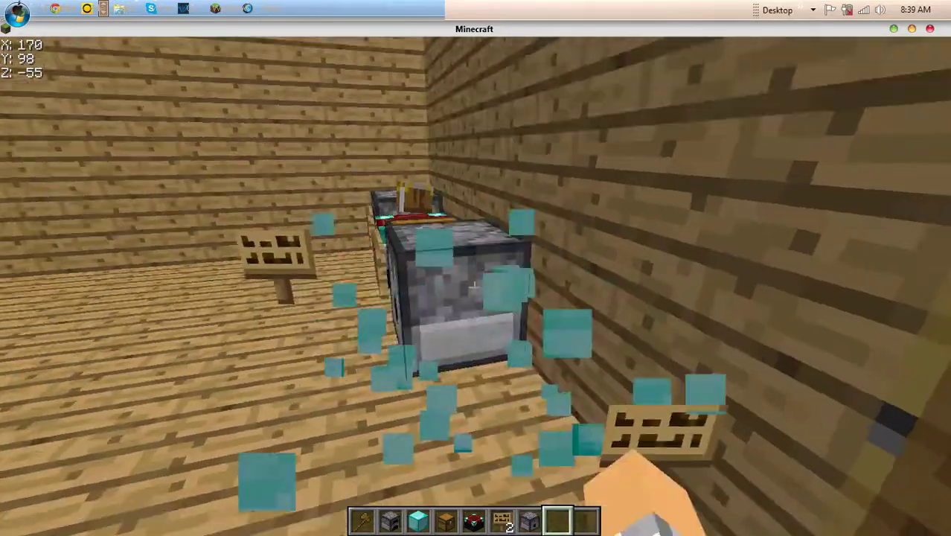
pyautogui.press('w')
pyautogui.press('s')
pyautogui.scroll(5, 474, 287)
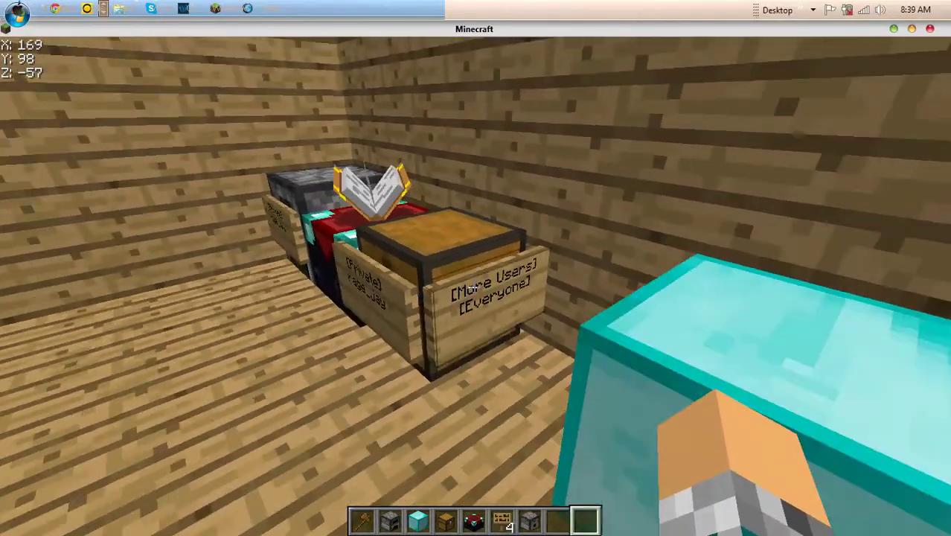
pyautogui.press('w')
pyautogui.write('/lockette 2 master_randy')
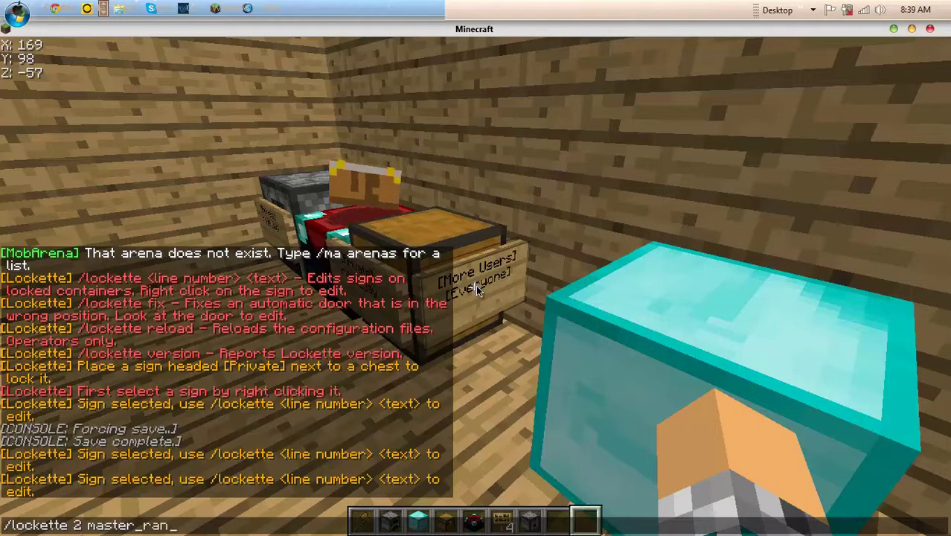
pyautogui.press('Return')
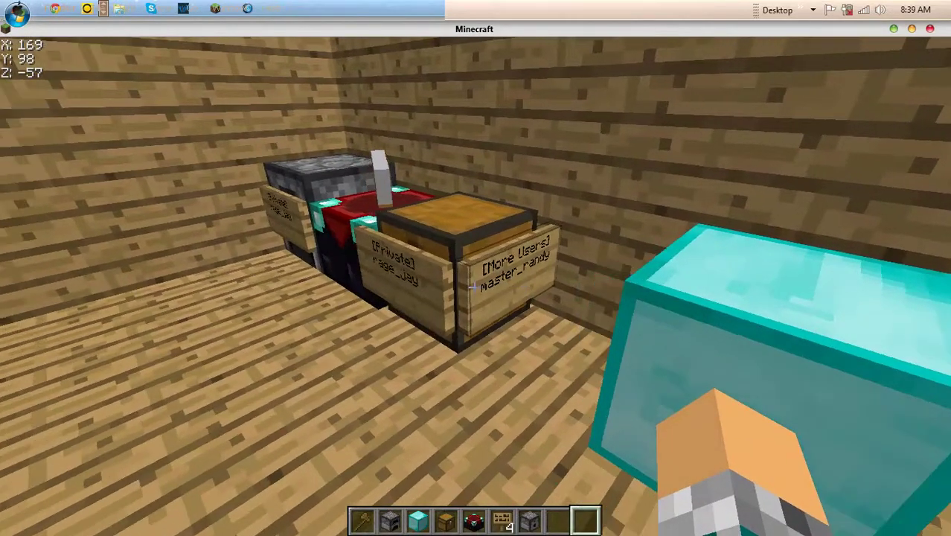
# Open the locked chest twice to test access, then close it.
pyautogui.rightClick(476, 286)
pyautogui.rightClick(476, 287)
pyautogui.press('Escape')
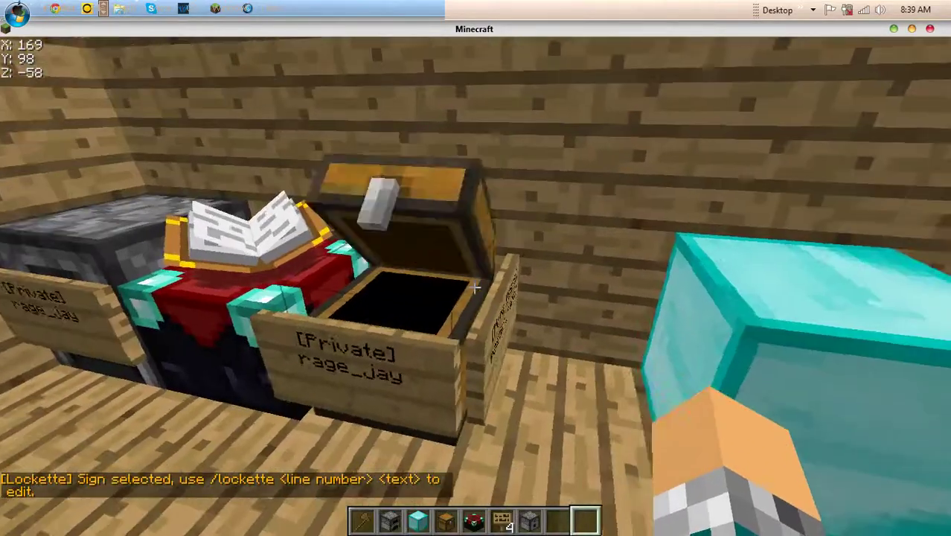
pyautogui.scroll(3, 476, 287)
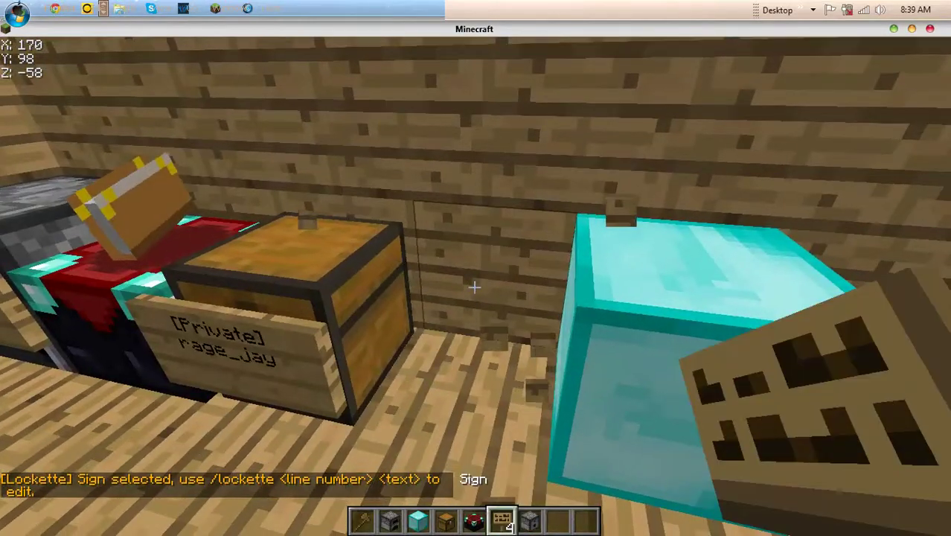
pyautogui.scroll(2, 474, 287)
pyautogui.scroll(-3, 474, 286)
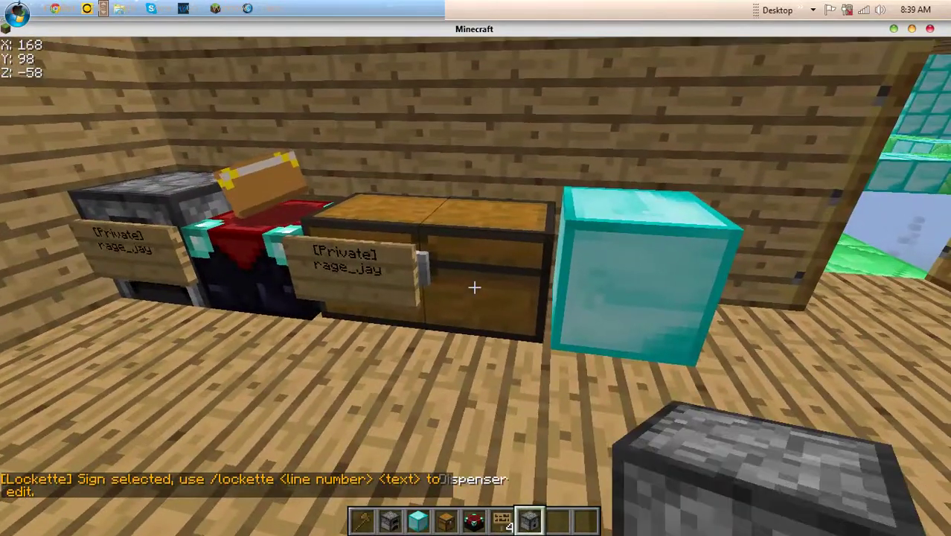
# Break the [More Users] sign and one half of the double chest.
pyautogui.rightClick(474, 287)
pyautogui.click(474, 287)
pyautogui.scroll(-1, 474, 286)
pyautogui.click(474, 286)
pyautogui.scroll(1, 474, 287)
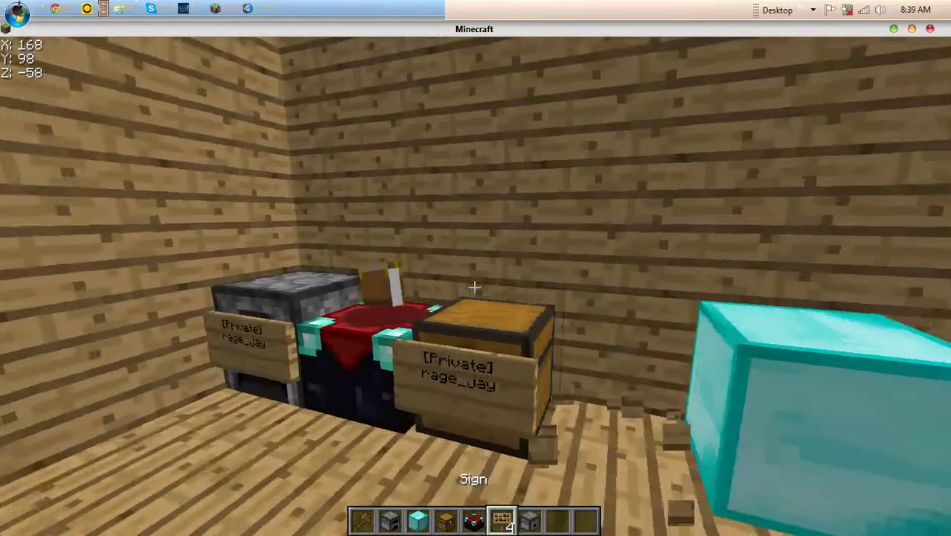
# Break and replace the enchanting table, then put a [Private] owner sign on its front.
pyautogui.rightClick(474, 287)
pyautogui.press('Escape')
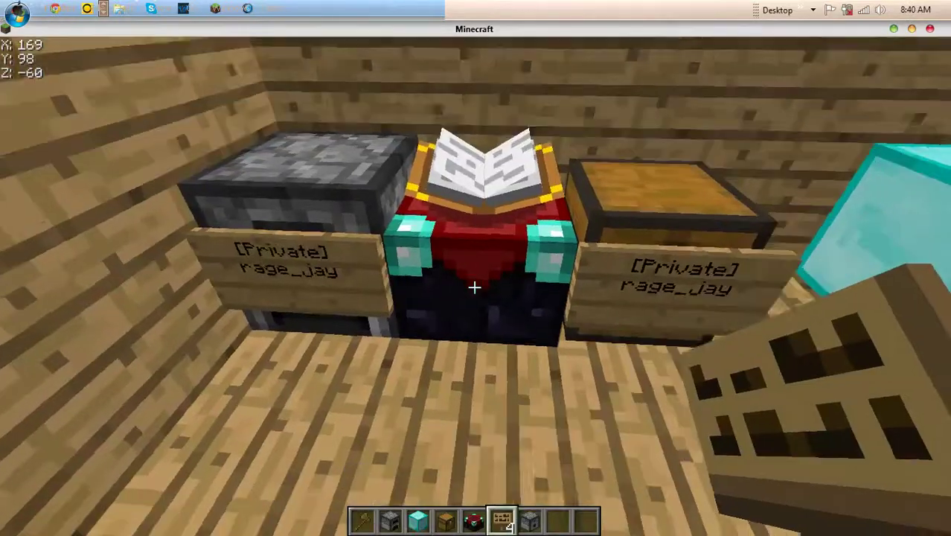
pyautogui.click(474, 286)
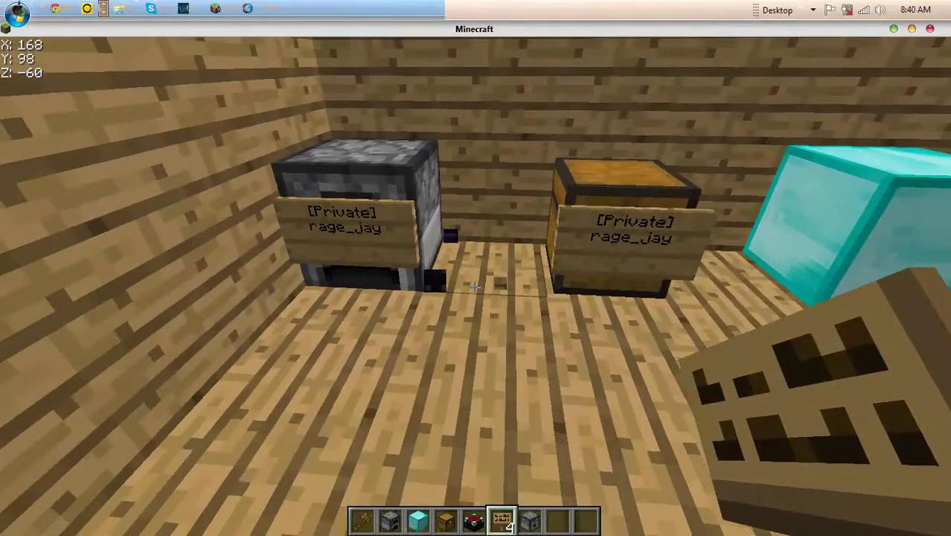
pyautogui.scroll(1, 474, 287)
pyautogui.rightClick(474, 287)
pyautogui.scroll(-1, 474, 286)
pyautogui.rightClick(474, 287)
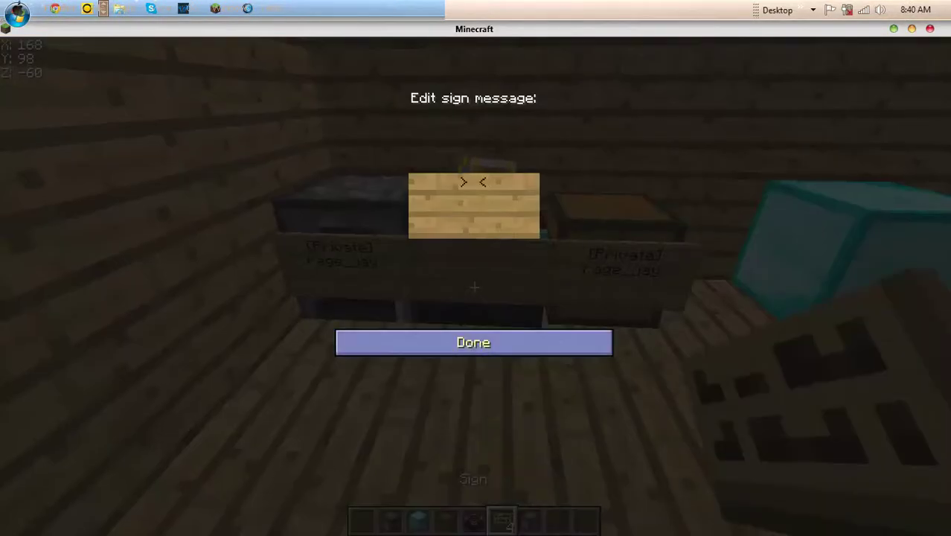
pyautogui.click(474, 343)
pyautogui.scroll(-1, 474, 286)
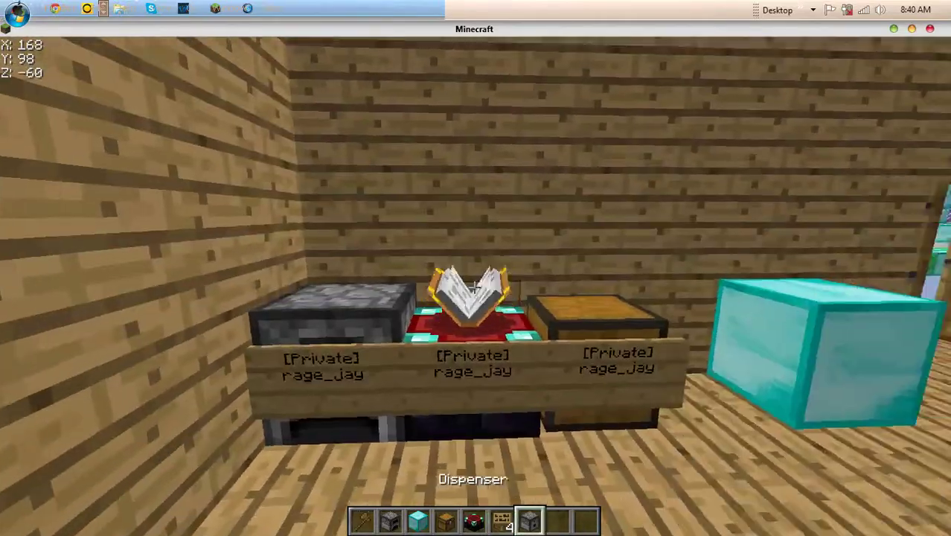
# Walk out to the double door, place a sign on it, then break the misplaced sign.
pyautogui.scroll(1, 474, 287)
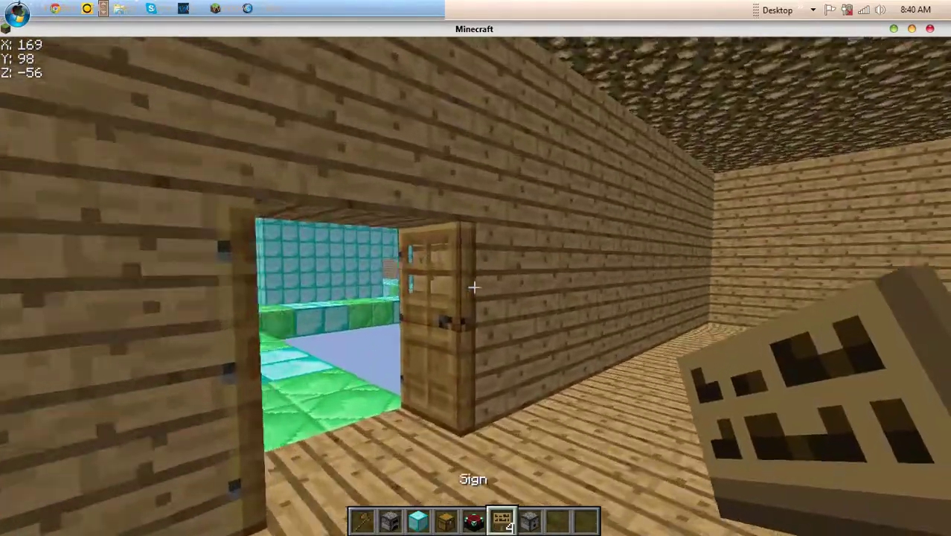
pyautogui.press('w')
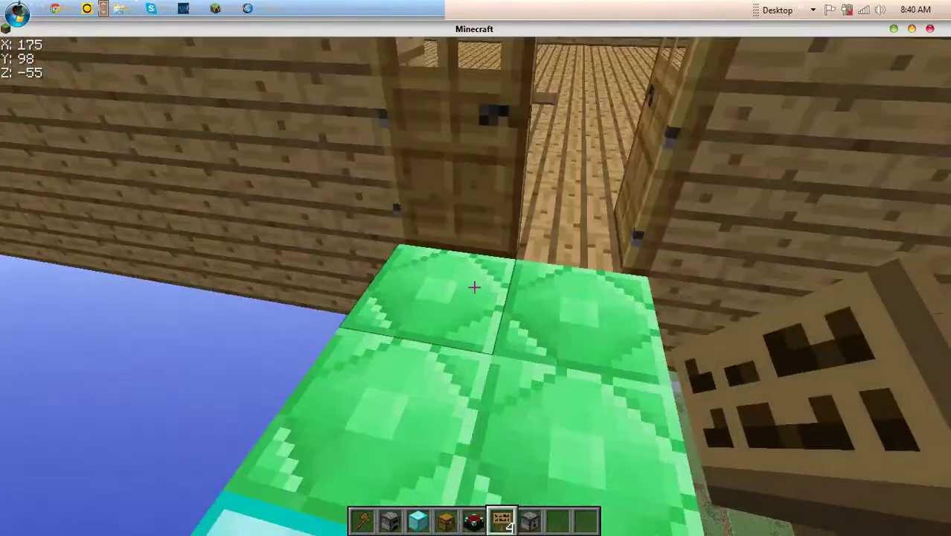
pyautogui.press('w')
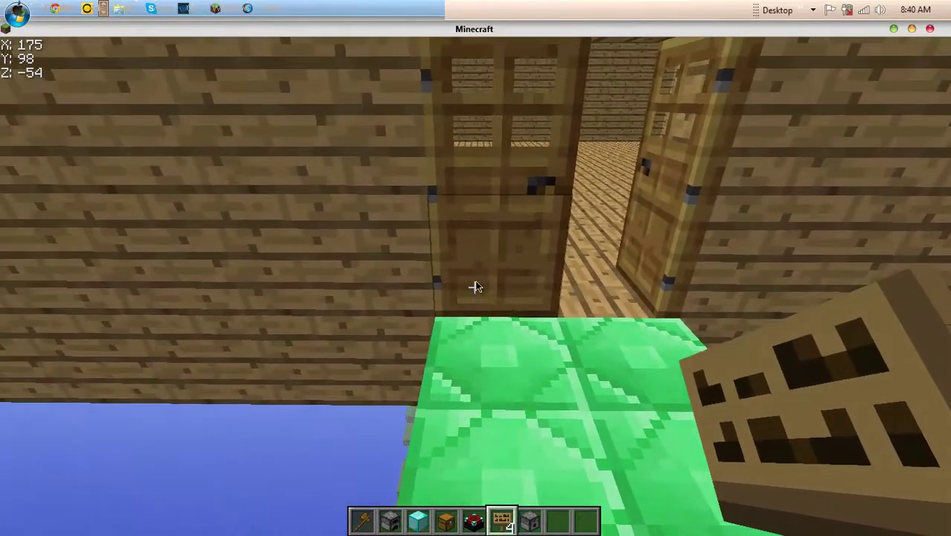
pyautogui.rightClick(475, 287)
pyautogui.click(472, 341)
pyautogui.click(474, 286)
# Place a new sign below the door reading [private] rage_jay to lock it.
pyautogui.rightClick(474, 286)
pyautogui.write('[pri')
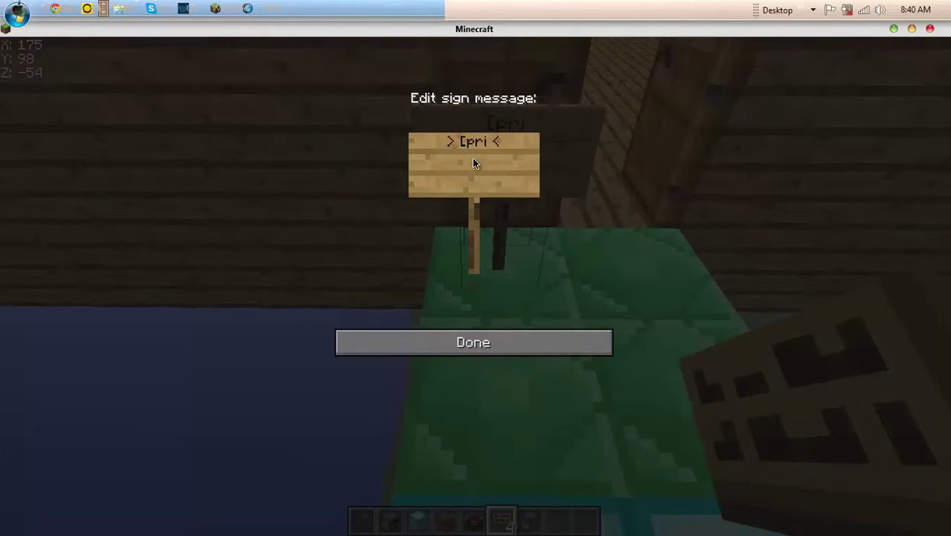
pyautogui.write('vate')
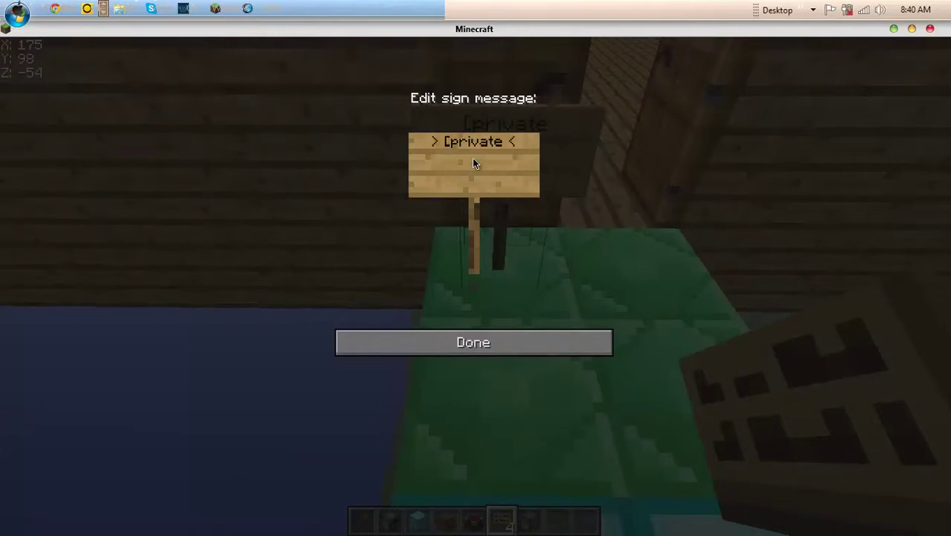
pyautogui.write(']')
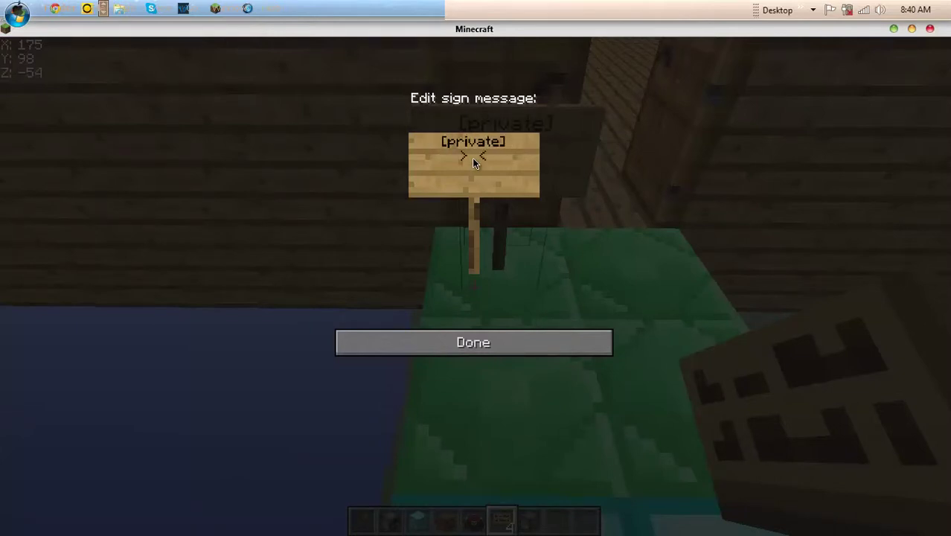
pyautogui.write(' rage_jay')
pyautogui.press('Escape')
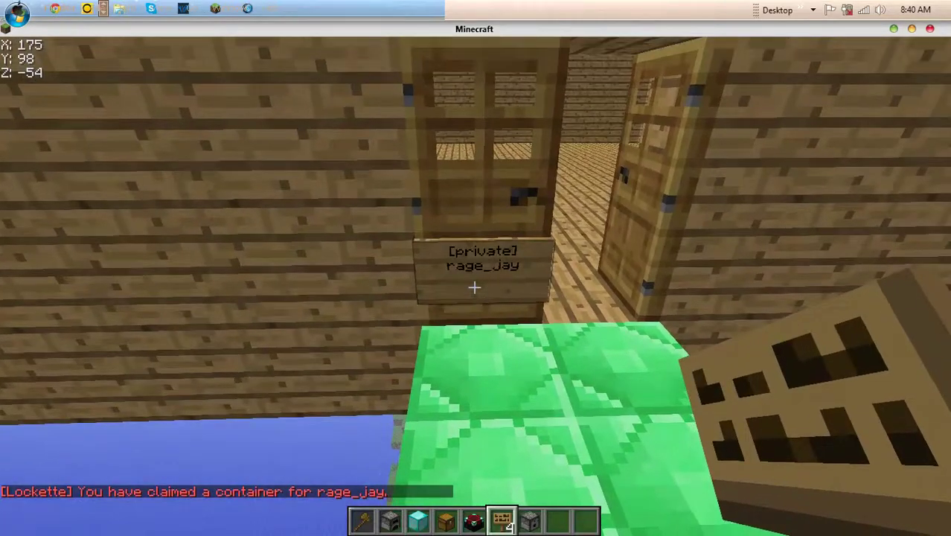
pyautogui.scroll(-1, 474, 287)
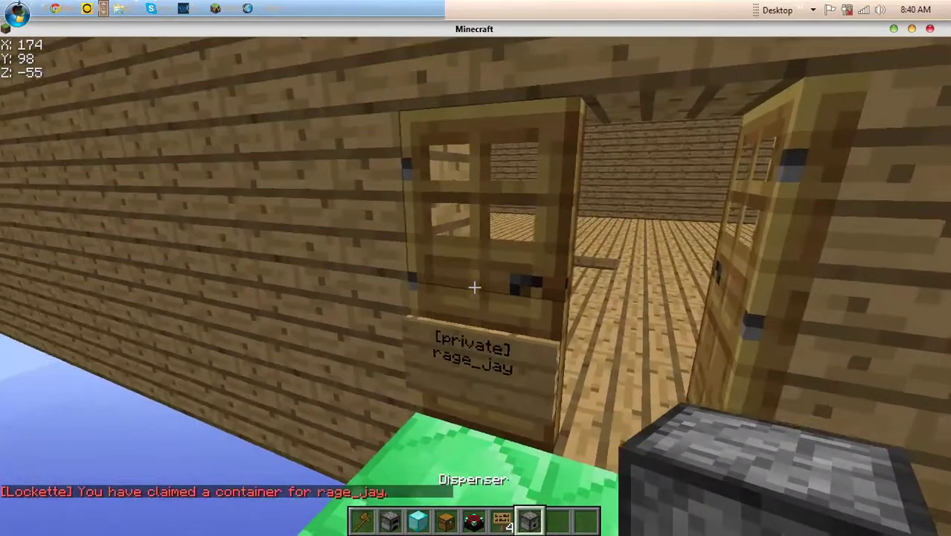
# Toggle the locked double door repeatedly to confirm it opens, then place a second sign beside it.
pyautogui.rightClick(474, 288)
pyautogui.rightClick(474, 288)
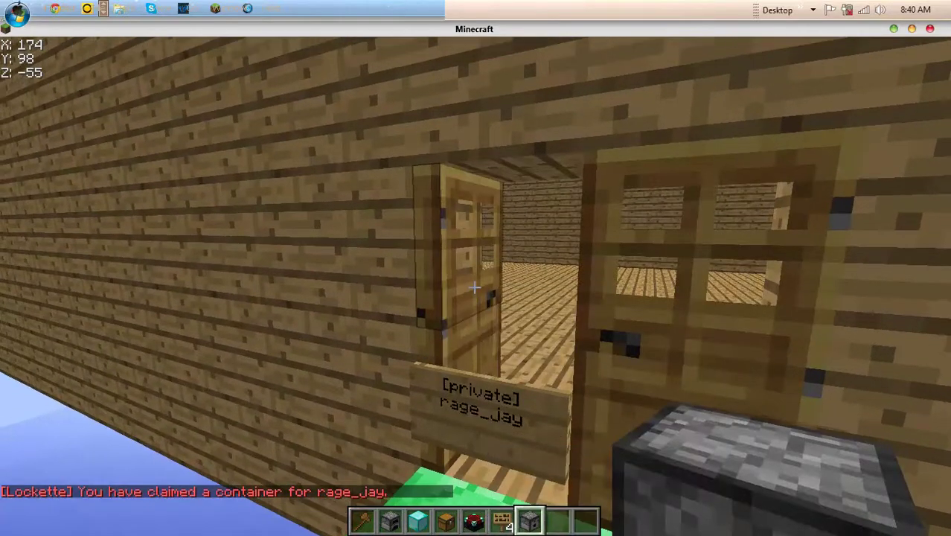
pyautogui.rightClick(474, 288)
pyautogui.rightClick(474, 287)
pyautogui.rightClick(474, 287)
pyautogui.rightClick(474, 287)
pyautogui.rightClick(474, 288)
pyautogui.scroll(1, 474, 287)
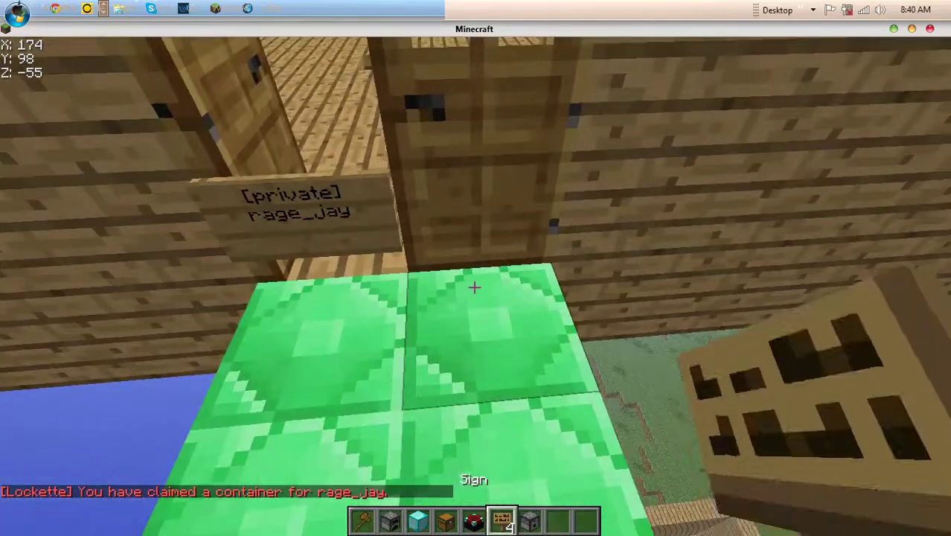
pyautogui.rightClick(474, 288)
# Save the second sign as [private, then break the rejected [?] rage_jay sign.
pyautogui.write('[priv')
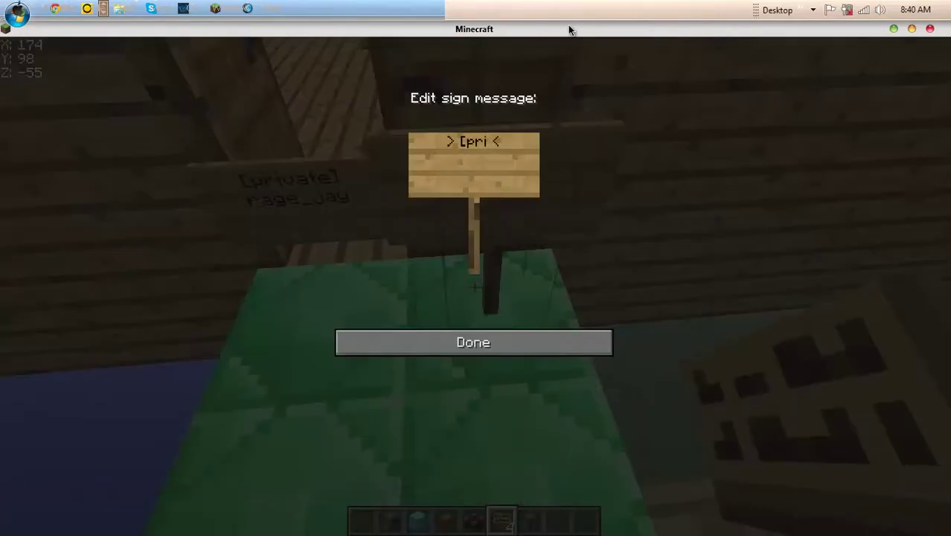
pyautogui.write('ate')
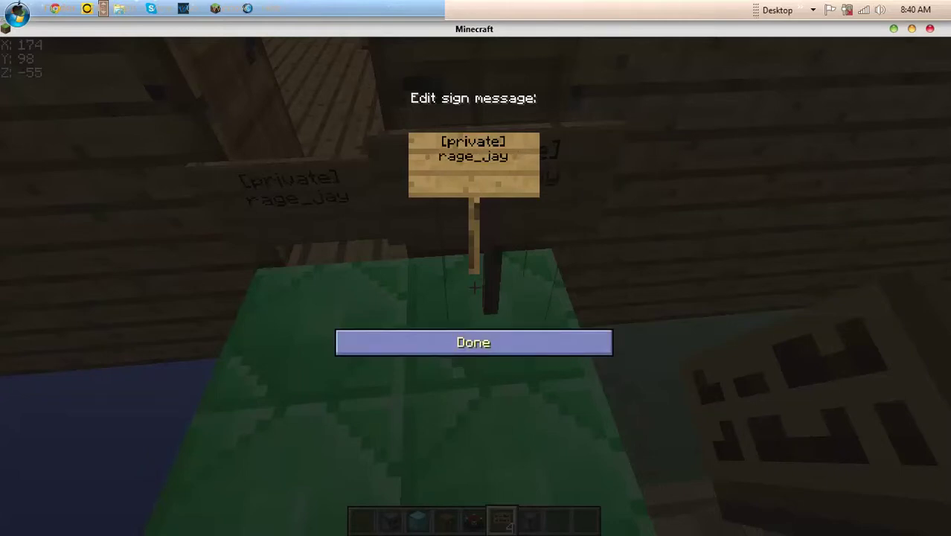
pyautogui.click(521, 344)
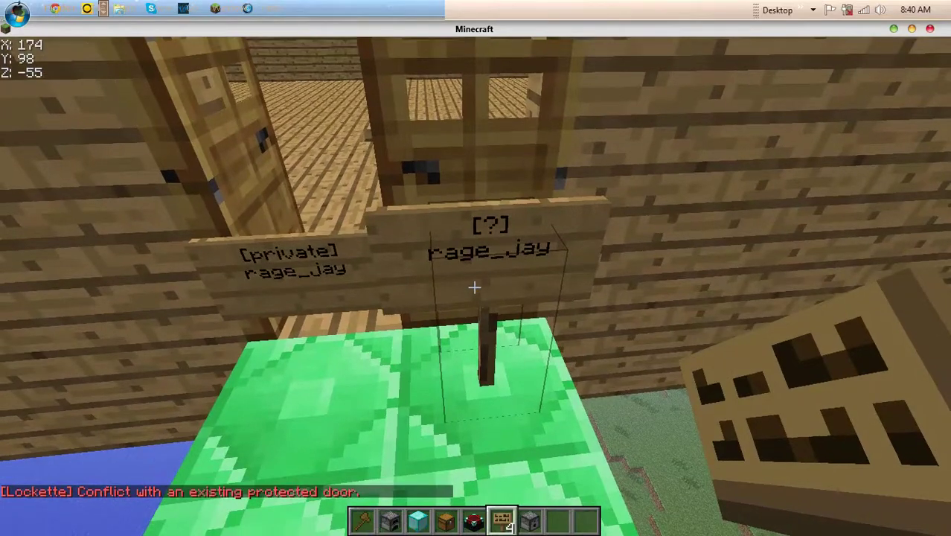
pyautogui.click(474, 287)
# Open and close the protected double door to confirm it still works, then step back.
pyautogui.scroll(-2, 474, 287)
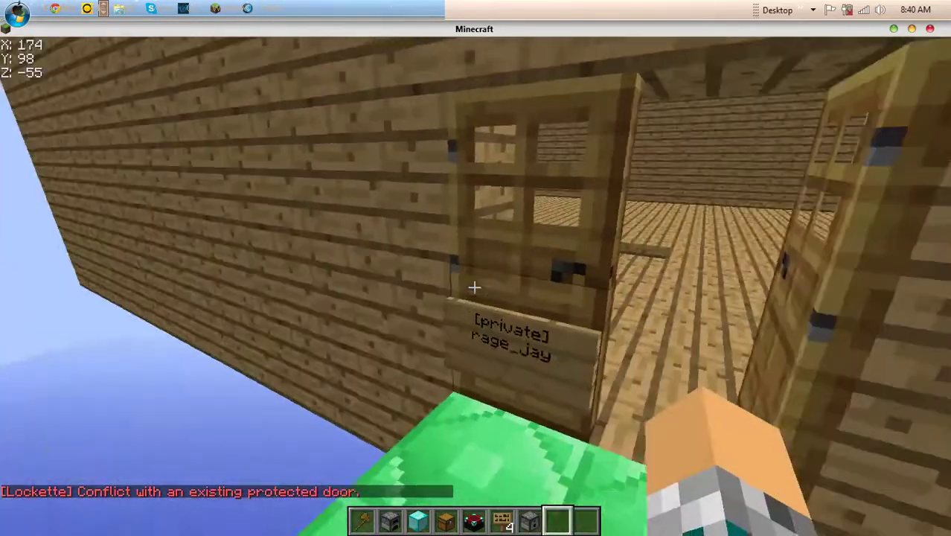
pyautogui.rightClick(474, 287)
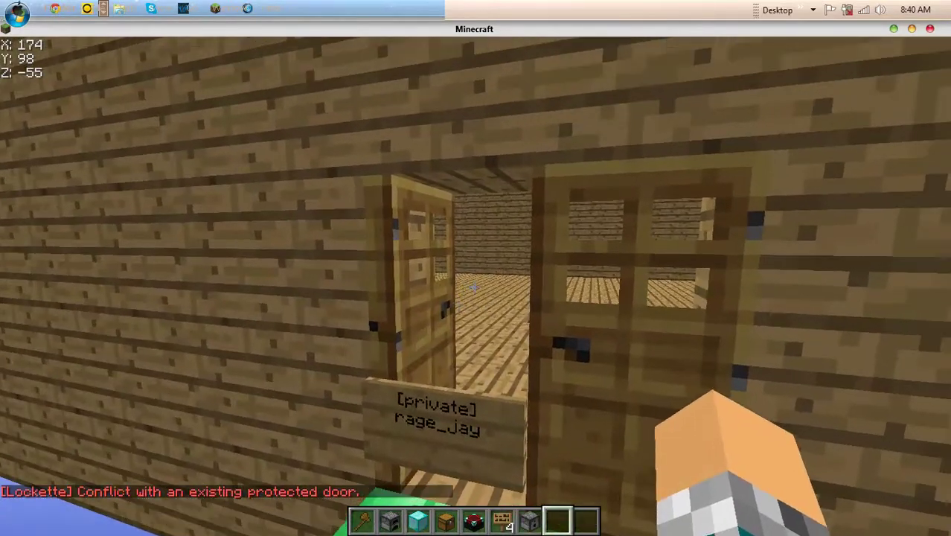
pyautogui.rightClick(474, 287)
pyautogui.rightClick(474, 288)
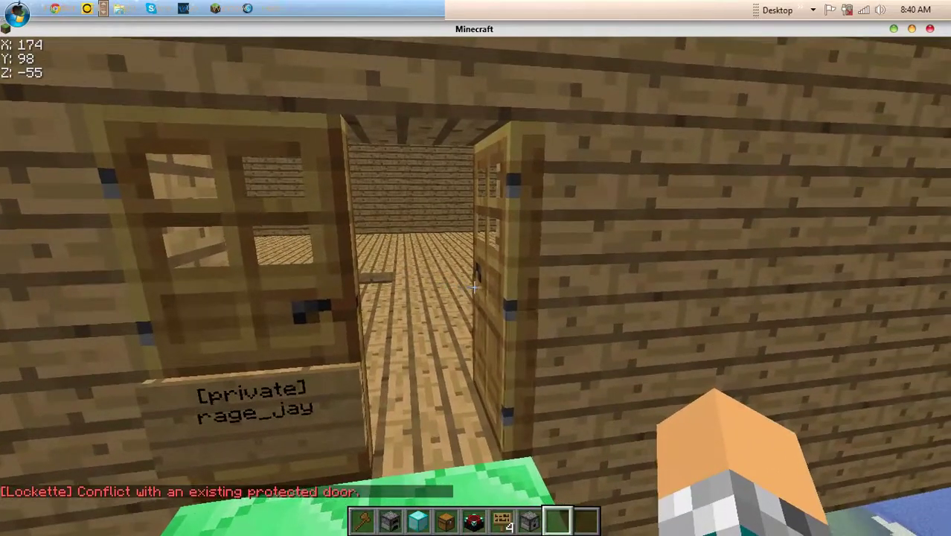
pyautogui.press('s')
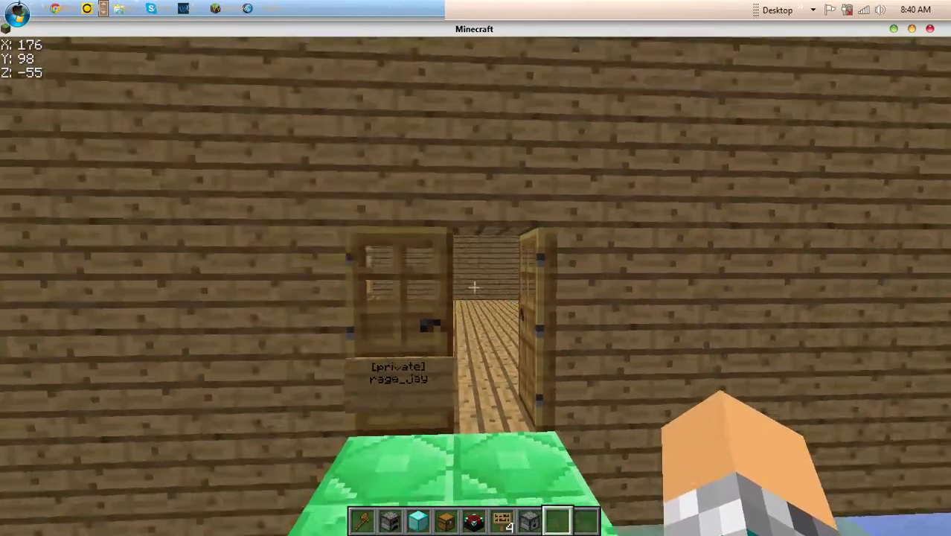
# Minimize Minecraft and the server console, then select the Google Chrome desktop shortcut.
pyautogui.press('e')
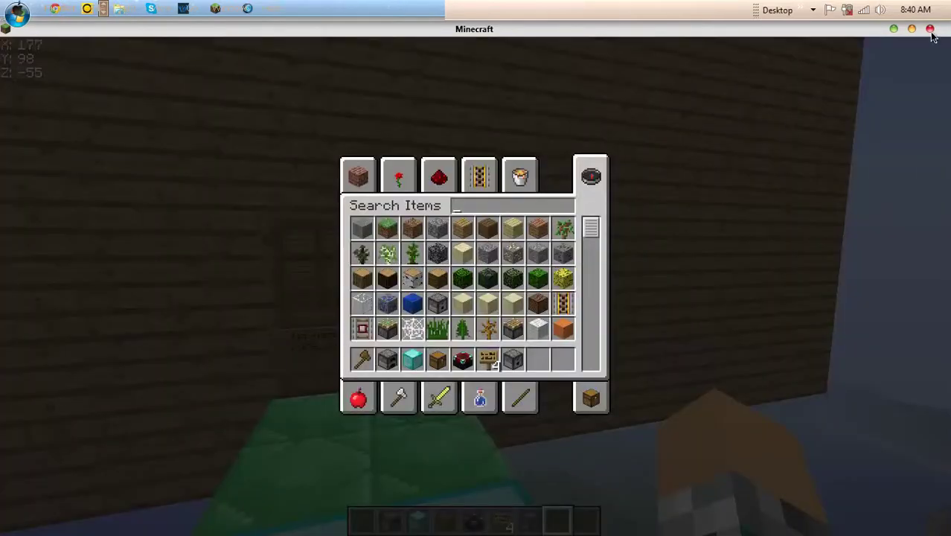
pyautogui.click(892, 28)
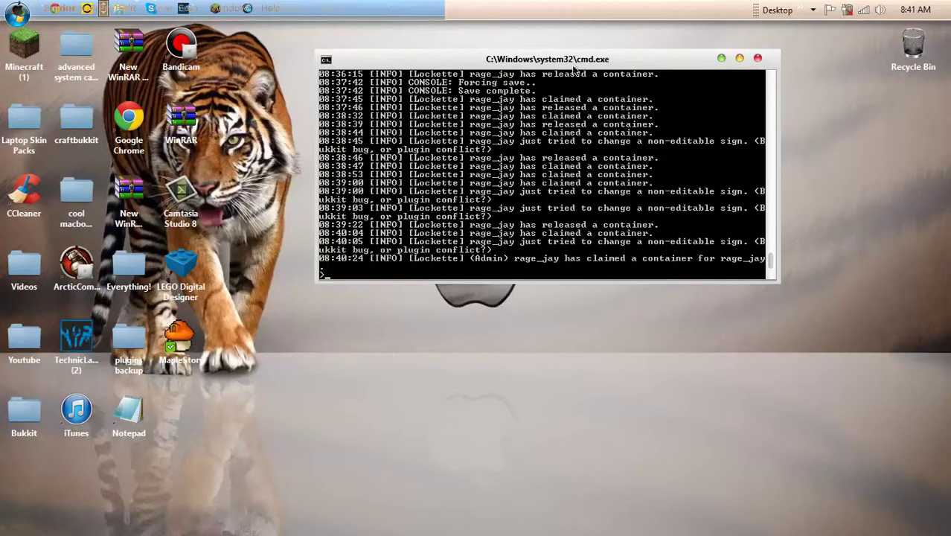
pyautogui.moveTo(573, 67); pyautogui.dragTo(644, 146)
pyautogui.click(791, 152)
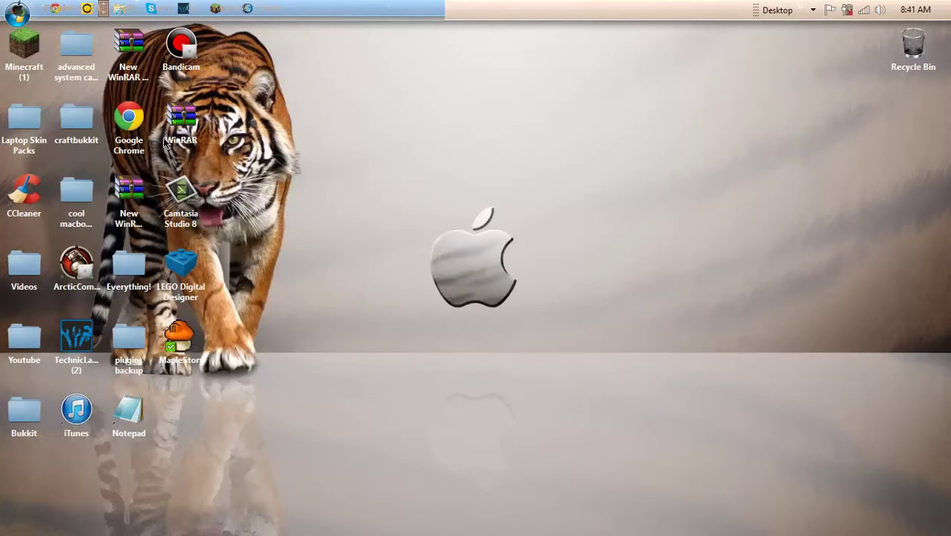
pyautogui.press('XF86AudioLowerVolume')
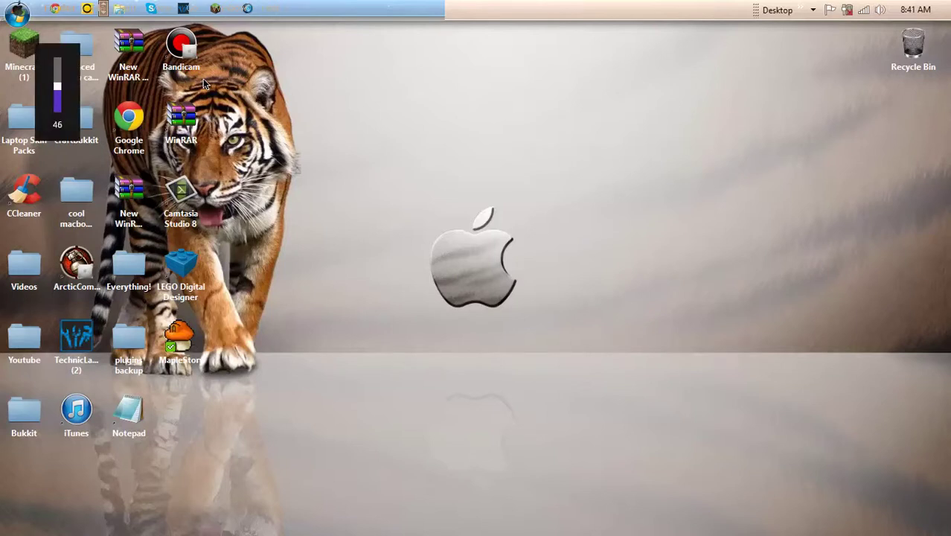
pyautogui.click(130, 134)
# Launch Chrome and search Google for 'lockette', correcting the typo.
pyautogui.doubleClick(147, 136)
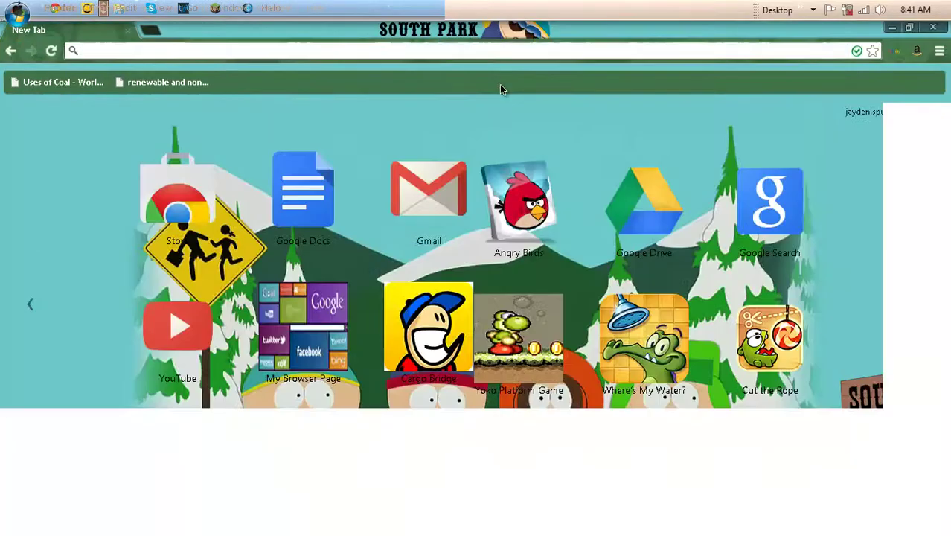
pyautogui.write('lockee')
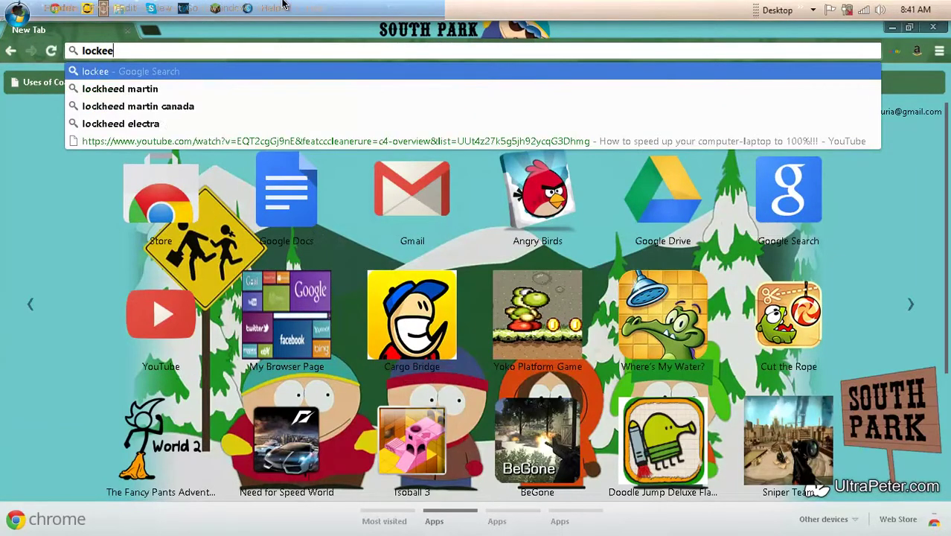
pyautogui.press('BackSpace')
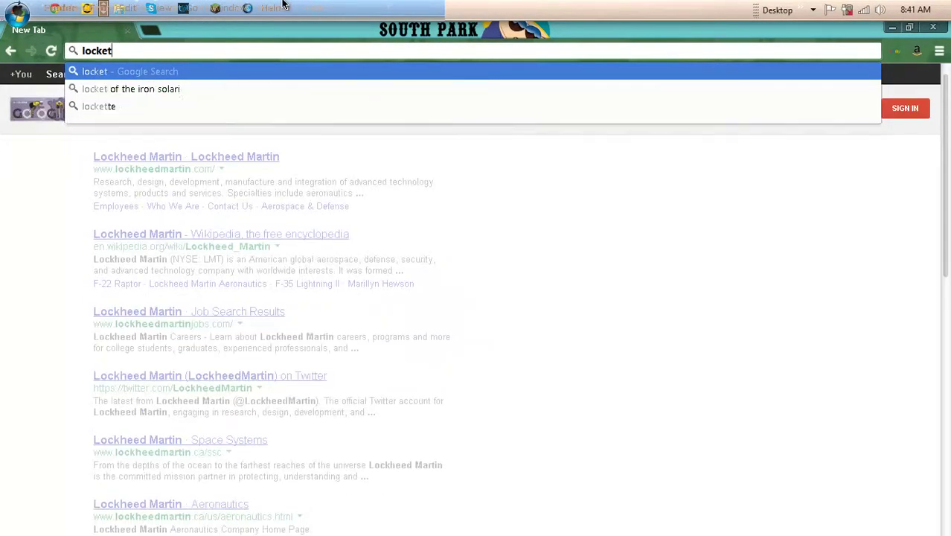
pyautogui.write('te')
pyautogui.press('Return')
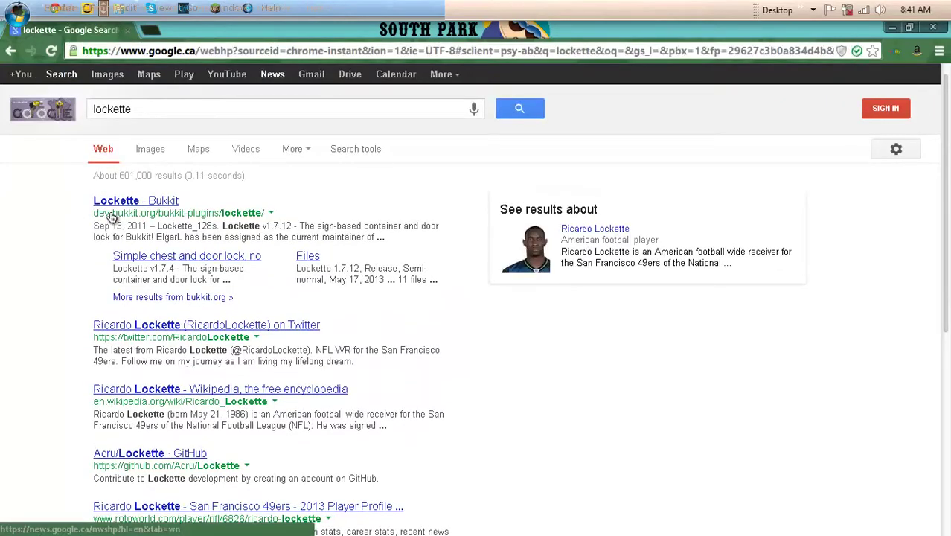
# Open the 'Lockette - Bukkit' plugin page and scroll through its description.
pyautogui.click(110, 216)
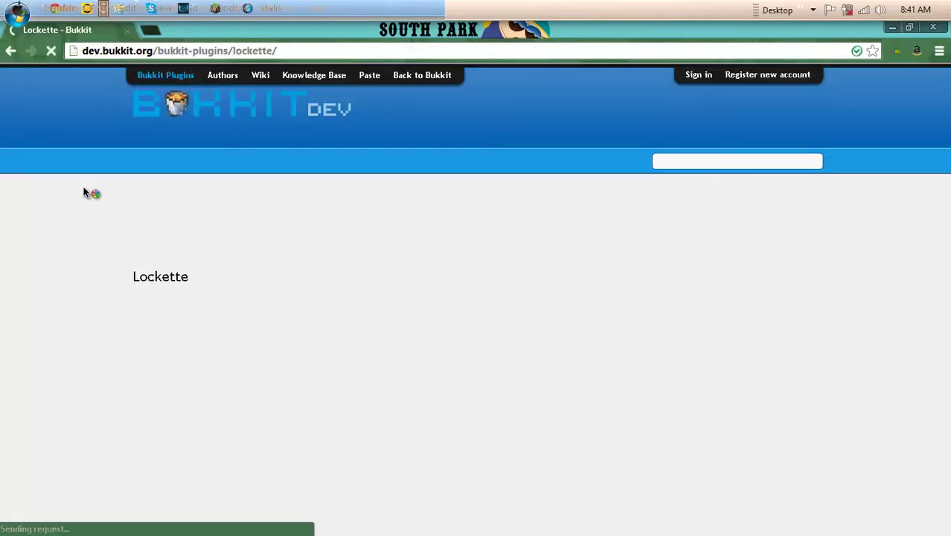
pyautogui.scroll(-1, 153, 316)
pyautogui.scroll(-2, 153, 316)
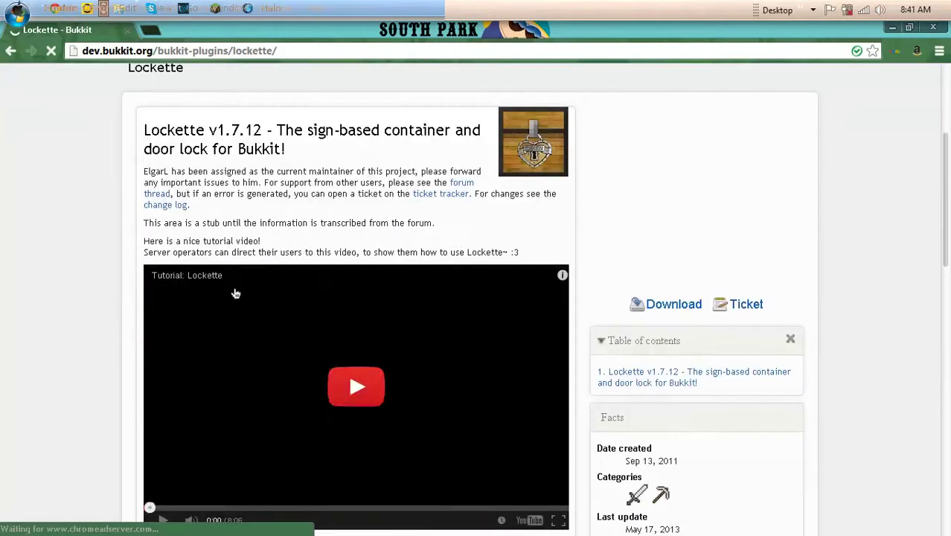
pyautogui.scroll(-2, 200, 242)
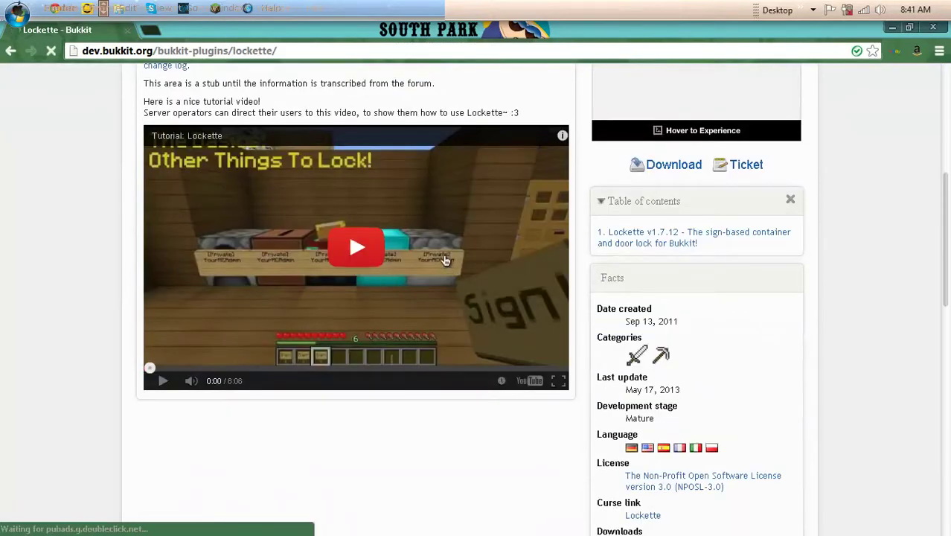
pyautogui.scroll(3, 592, 291)
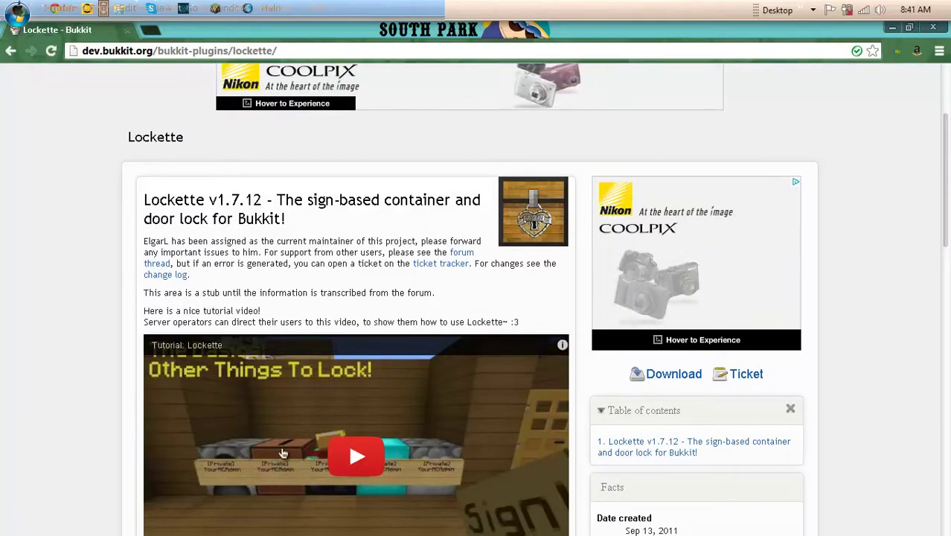
pyautogui.scroll(1, 640, 446)
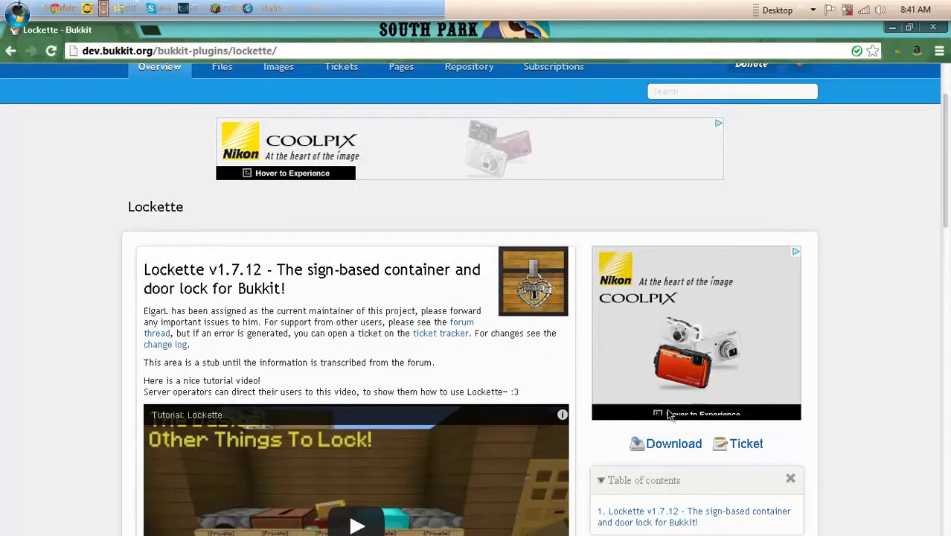
# Download Lockette.jar from the Lockette 1.7.12 file page and keep the flagged download.
pyautogui.click(681, 450)
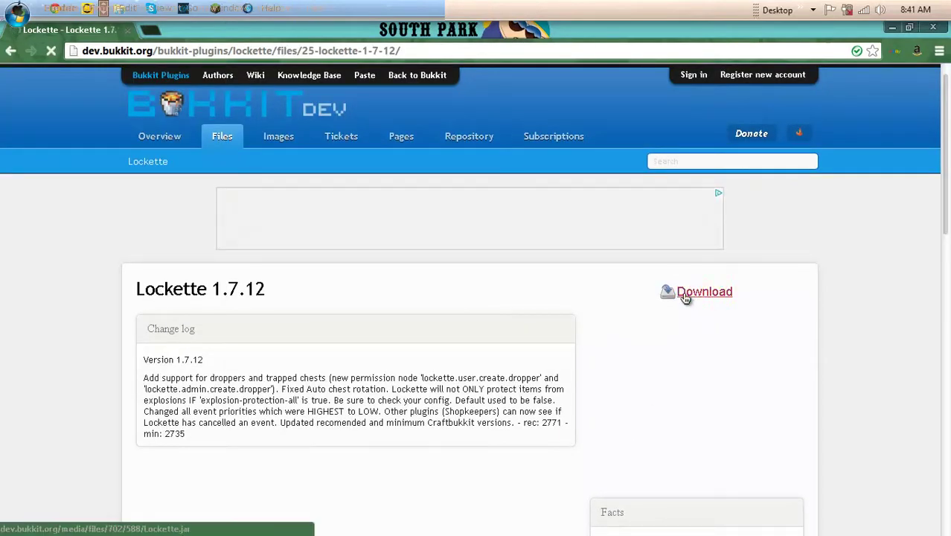
pyautogui.click(684, 298)
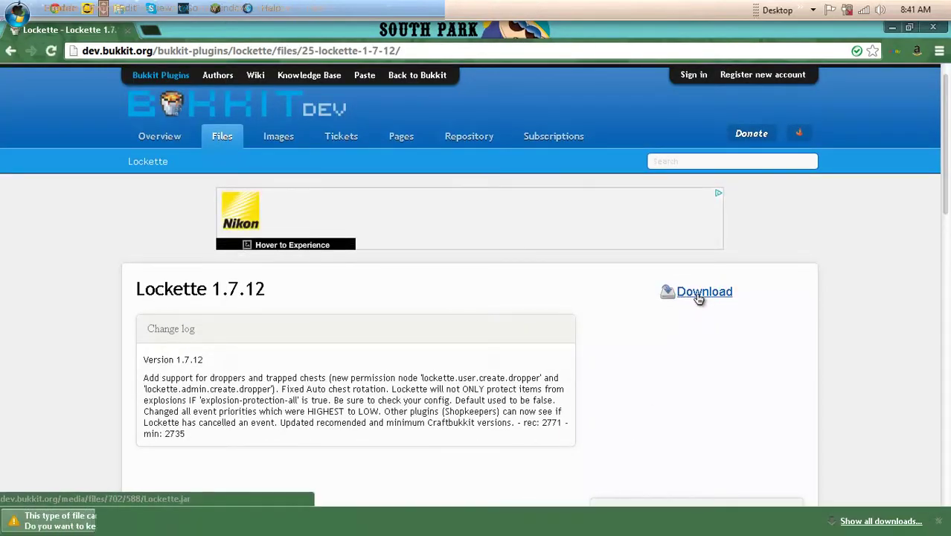
pyautogui.scroll(-2, 476, 335)
pyautogui.click(221, 519)
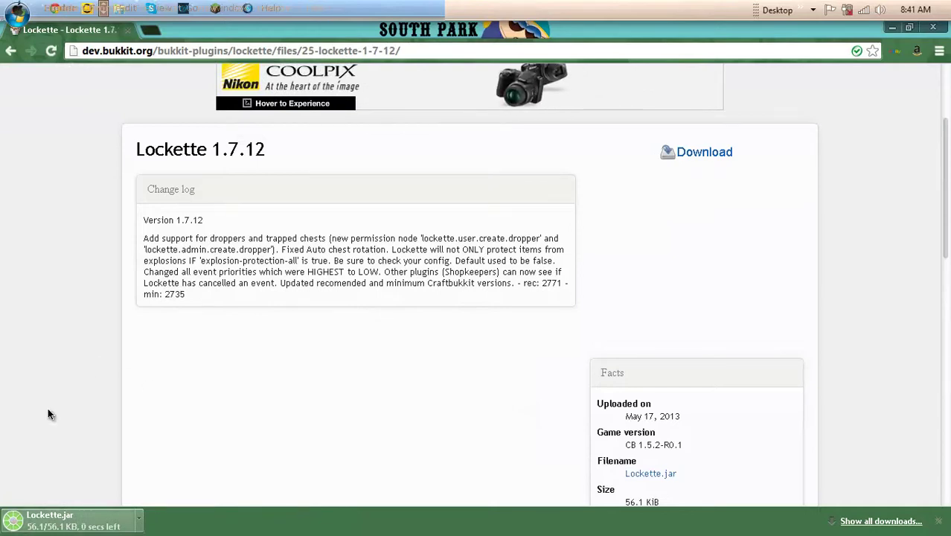
pyautogui.scroll(-4, 53, 386)
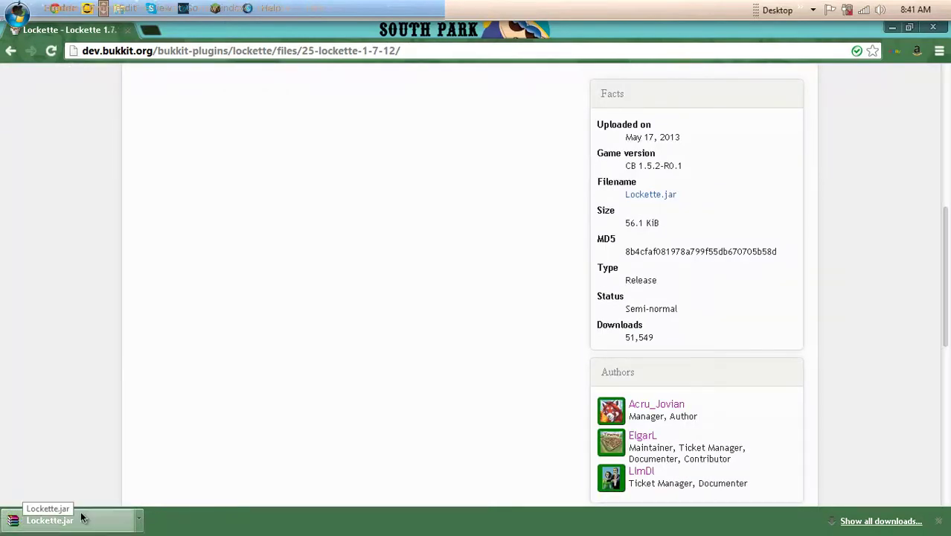
# Open the desktop Bukkit folder and drag Lockette.jar from the download bar into plugins.
pyautogui.click(908, 28)
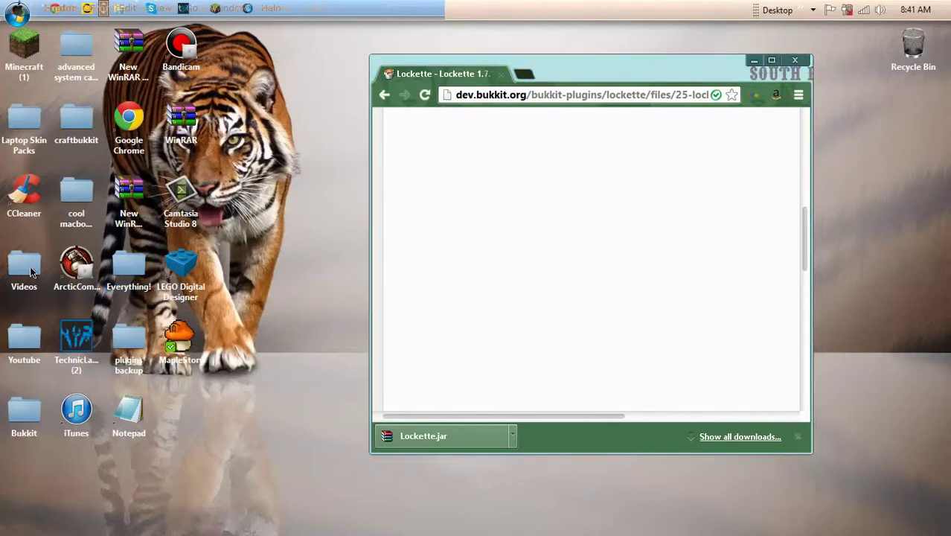
pyautogui.click(26, 122)
pyautogui.doubleClick(24, 416)
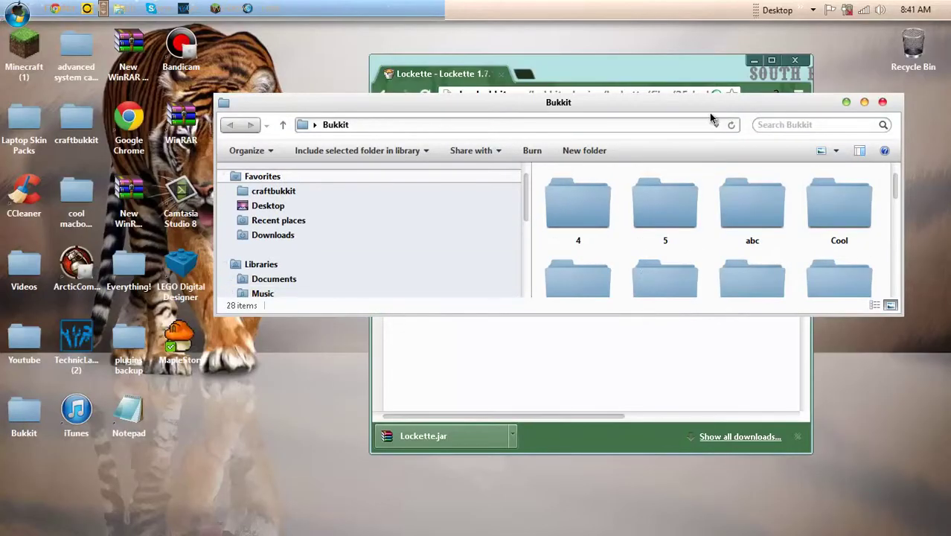
pyautogui.moveTo(733, 105)
pyautogui.mouseDown()
pyautogui.moveTo(298, 171)
pyautogui.moveTo(318, 36)
pyautogui.mouseUp()
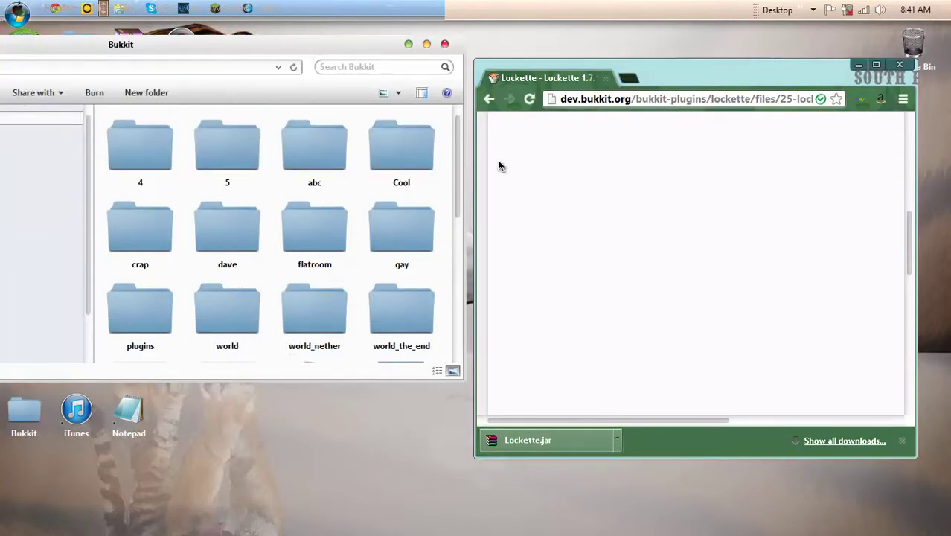
pyautogui.moveTo(528, 440)
pyautogui.mouseDown()
pyautogui.moveTo(541, 442)
pyautogui.moveTo(102, 346)
pyautogui.moveTo(144, 325)
pyautogui.moveTo(158, 329)
pyautogui.moveTo(149, 346)
pyautogui.moveTo(162, 346)
pyautogui.moveTo(149, 290)
pyautogui.moveTo(145, 301)
pyautogui.mouseUp()
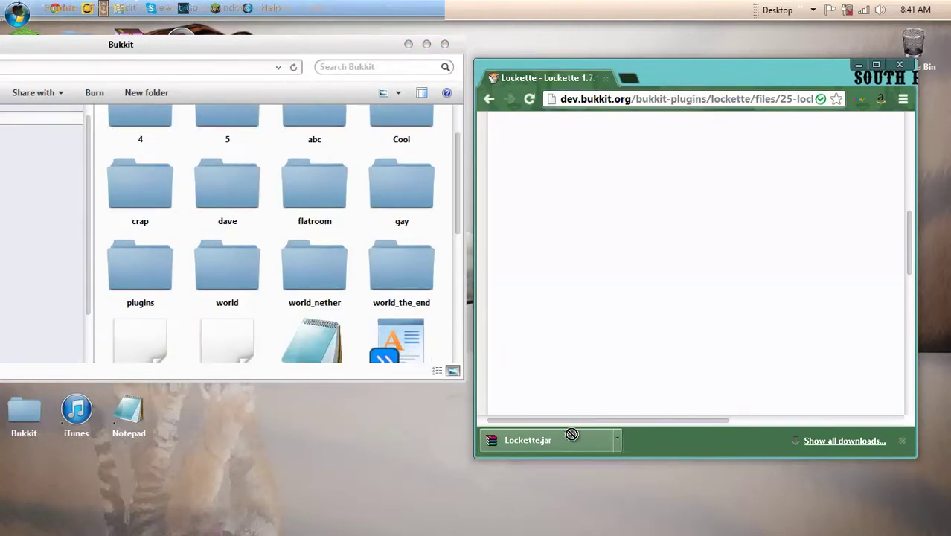
# Close Chrome and the Bukkit Explorer window, returning to the desktop.
pyautogui.click(899, 67)
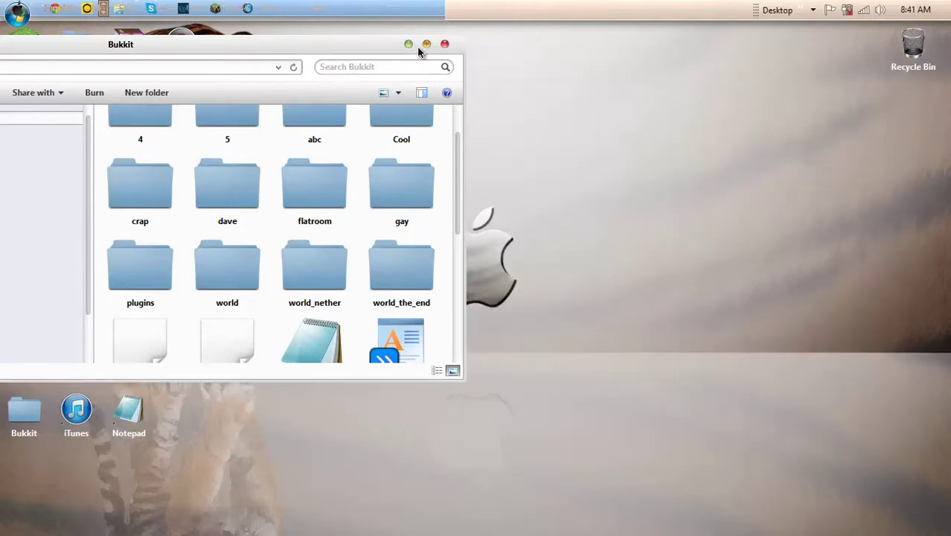
pyautogui.moveTo(406, 44); pyautogui.dragTo(490, 66)
pyautogui.click(496, 61)
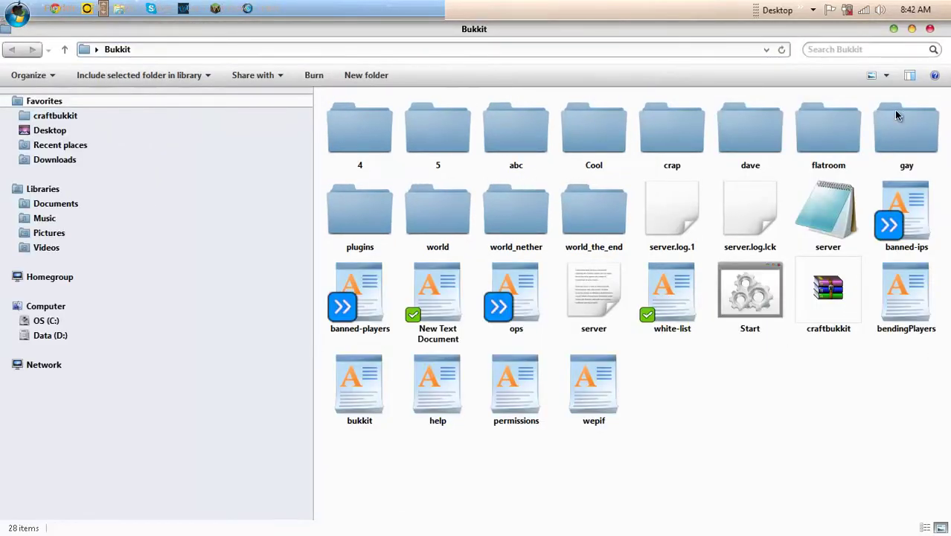
pyautogui.click(929, 29)
pyautogui.moveTo(285, 146)
pyautogui.mouseDown()
pyautogui.moveTo(378, 224)
pyautogui.moveTo(636, 380)
pyautogui.moveTo(668, 382)
pyautogui.mouseUp()
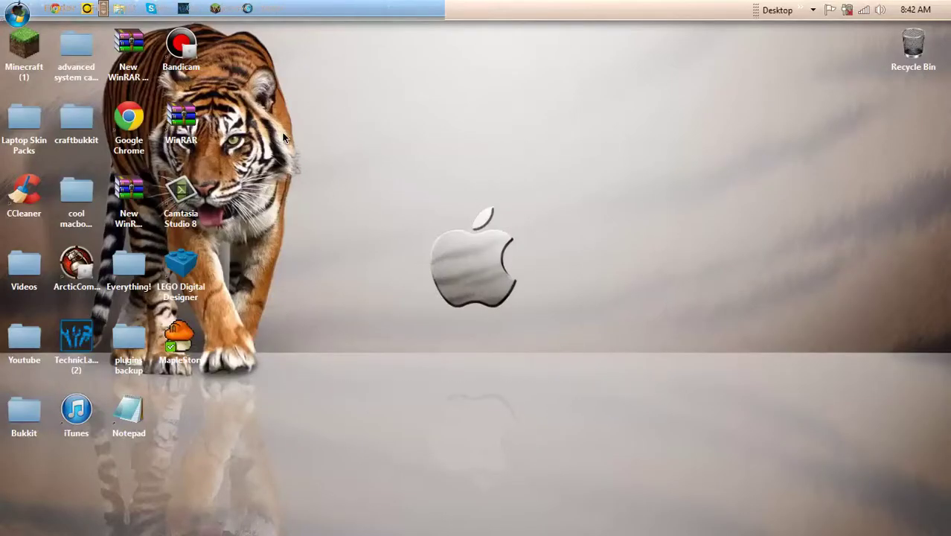
pyautogui.moveTo(540, 322)
pyautogui.mouseDown()
pyautogui.moveTo(569, 350)
pyautogui.moveTo(550, 328)
pyautogui.moveTo(557, 309)
pyautogui.mouseUp()
pyautogui.moveTo(506, 255)
pyautogui.mouseDown()
pyautogui.moveTo(561, 295)
pyautogui.moveTo(547, 312)
pyautogui.moveTo(565, 317)
pyautogui.moveTo(552, 277)
pyautogui.mouseUp()
pyautogui.moveTo(470, 274); pyautogui.dragTo(610, 363)
pyautogui.moveTo(366, 168)
pyautogui.mouseDown()
pyautogui.moveTo(585, 397)
pyautogui.moveTo(589, 360)
pyautogui.mouseUp()
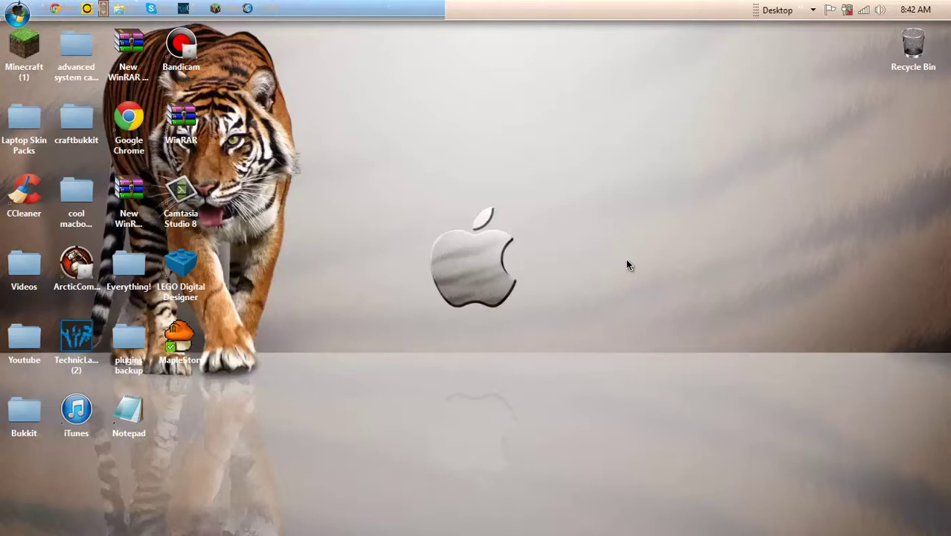